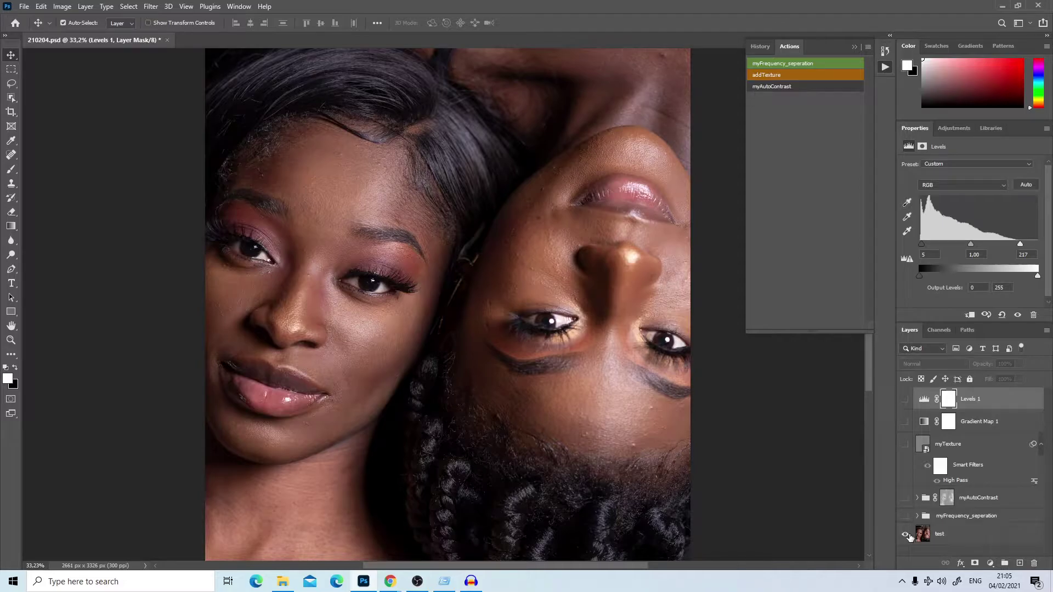
Toggle the visibility of all layers except test to compare the portrait before and after retouching.
left_click(906, 535, "alt")
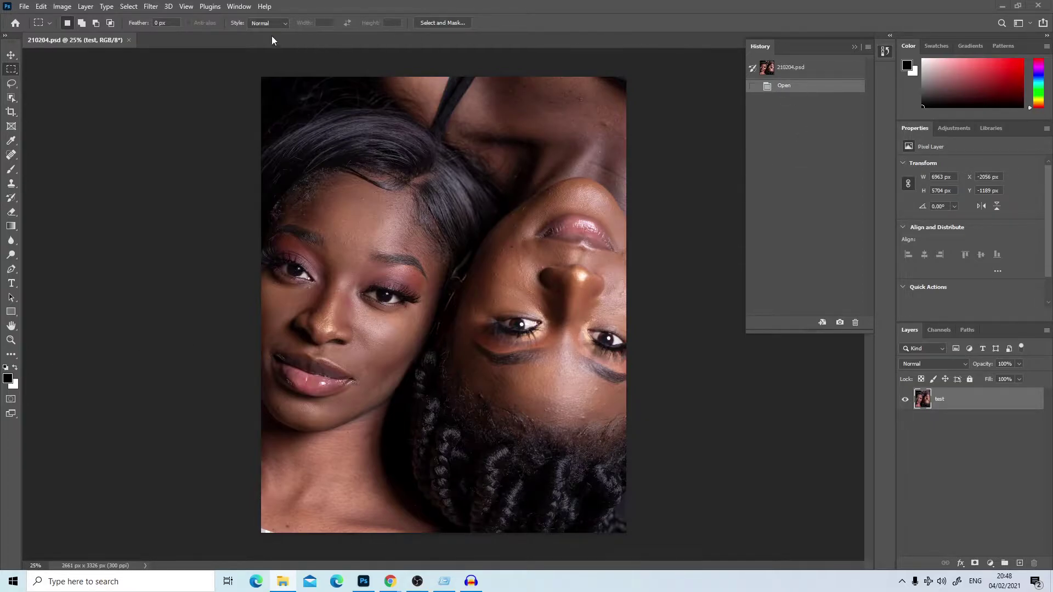
Show the Actions panel and load the ATN file ending in 210204 from the Actions folder into it.
left_click(241, 6)
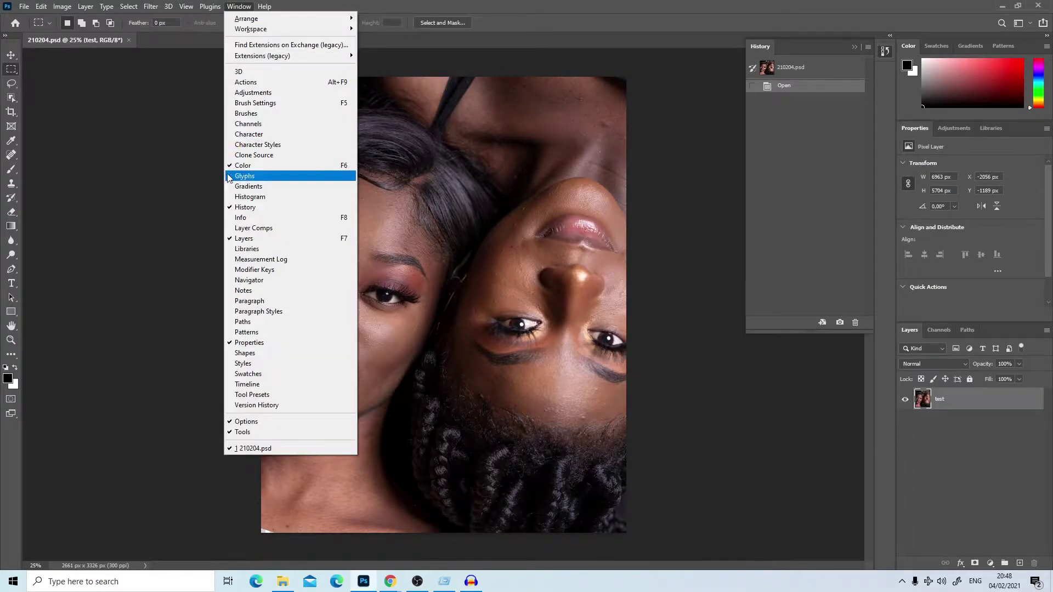
left_click(244, 81)
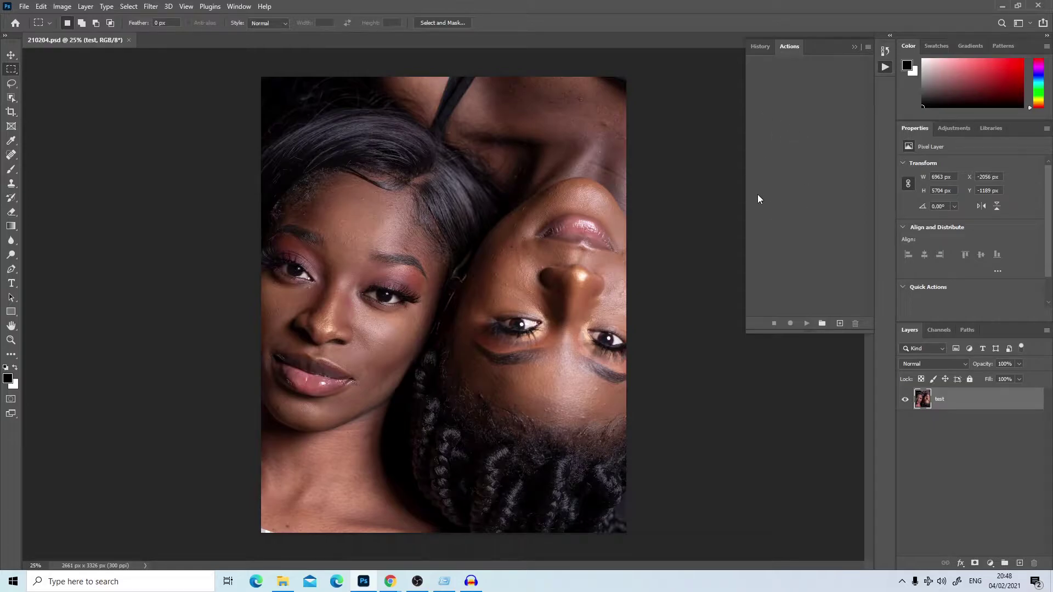
left_click(283, 582)
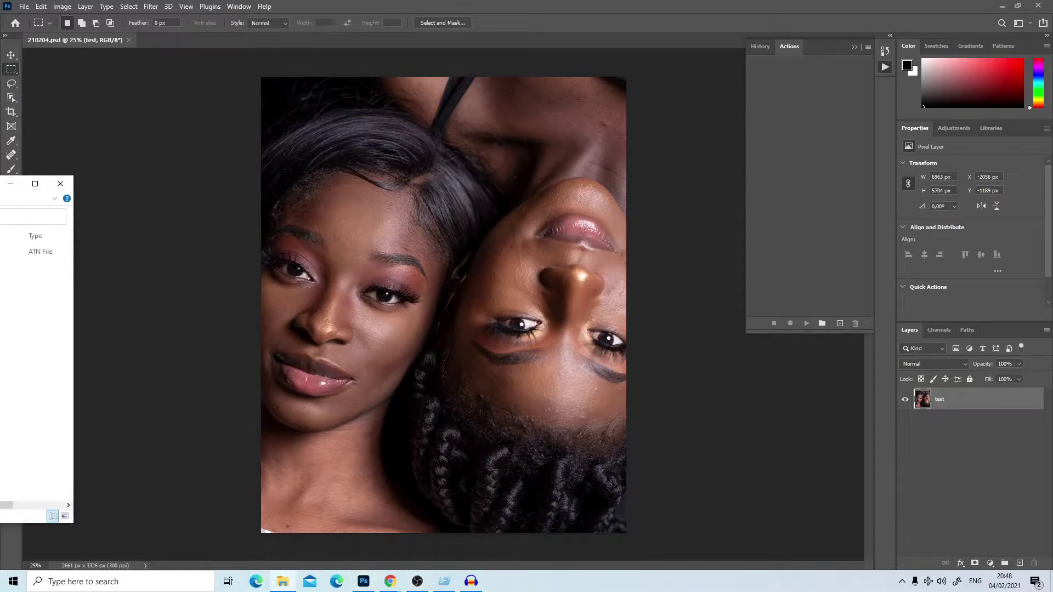
left_click_drag(39, 178, 254, 203)
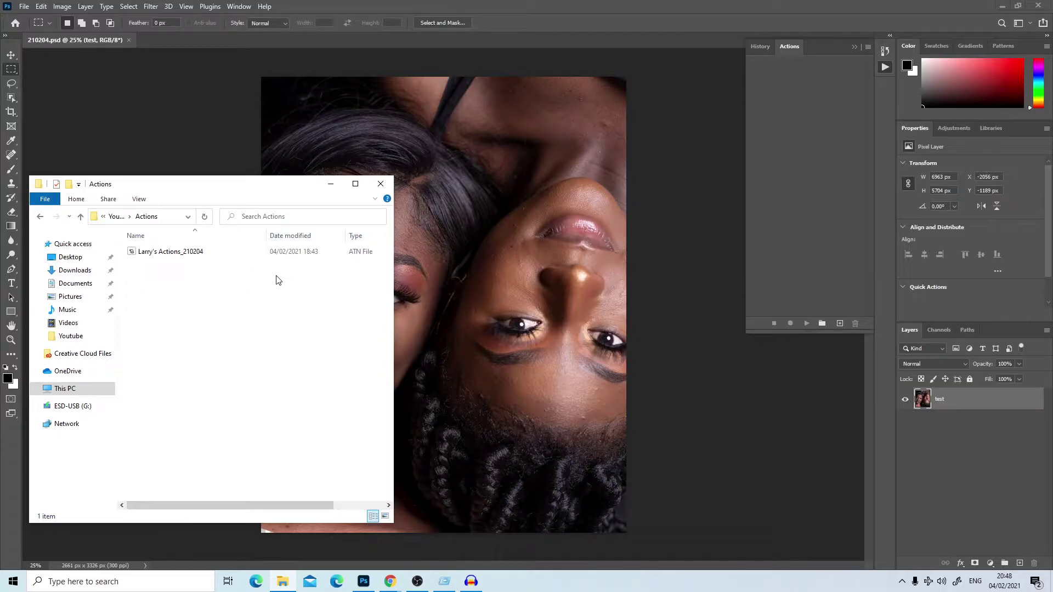
left_click(231, 257)
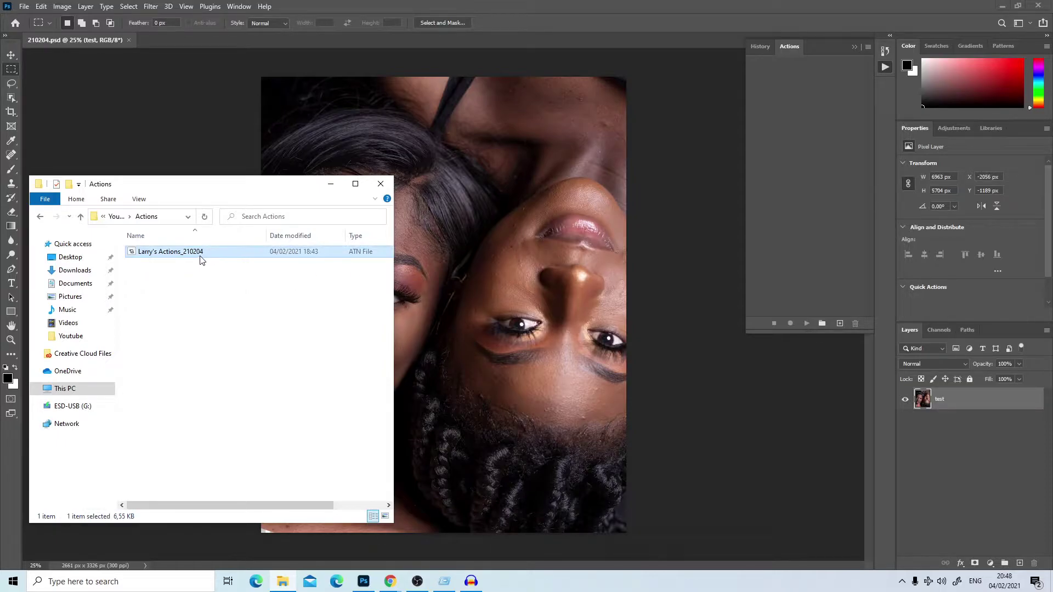
left_click_drag(202, 259, 661, 225)
left_click_drag(795, 154, 795, 154)
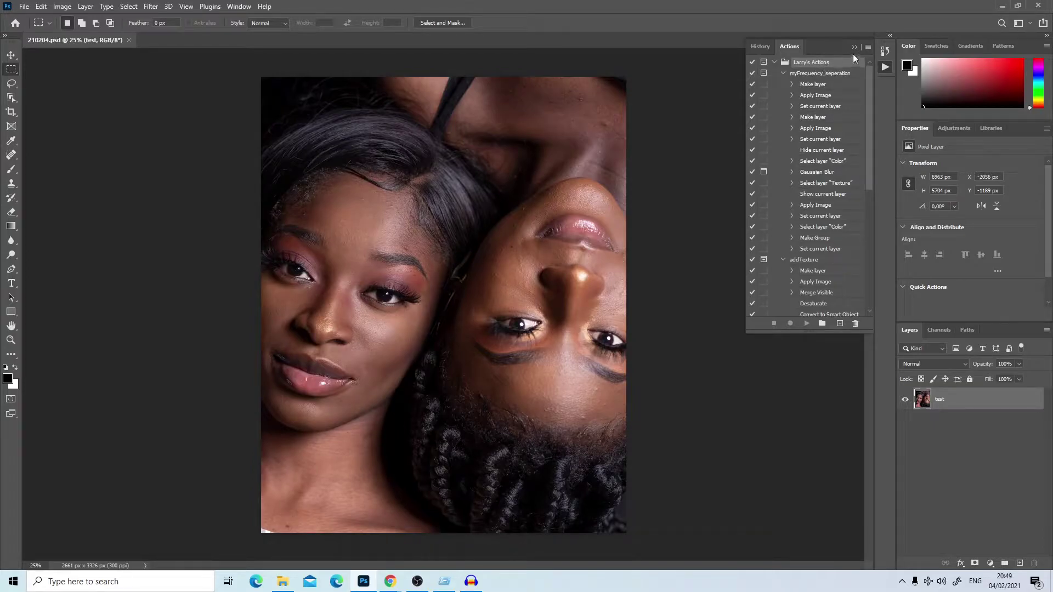
Switch the actions to Button Mode and run myFrequency_seperation with a Gaussian Blur radius of 10 pixels.
left_click(867, 48)
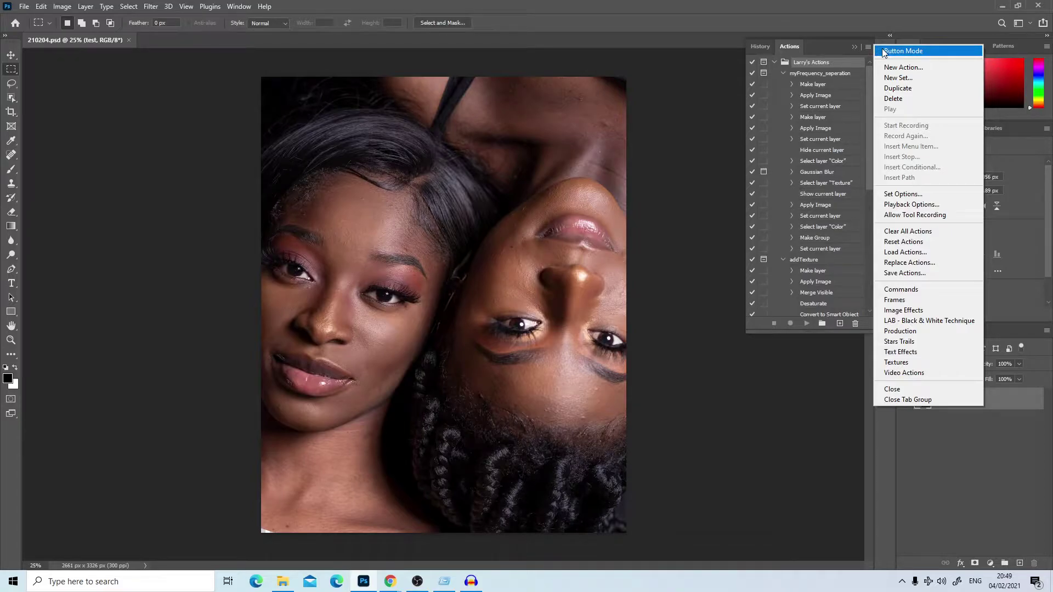
left_click(885, 53)
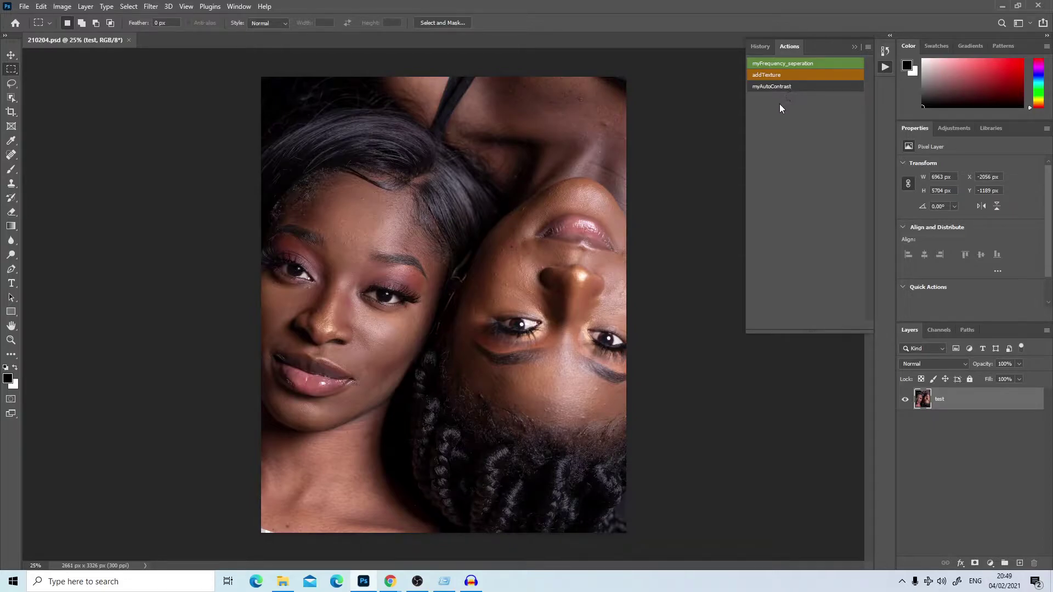
left_click(782, 64)
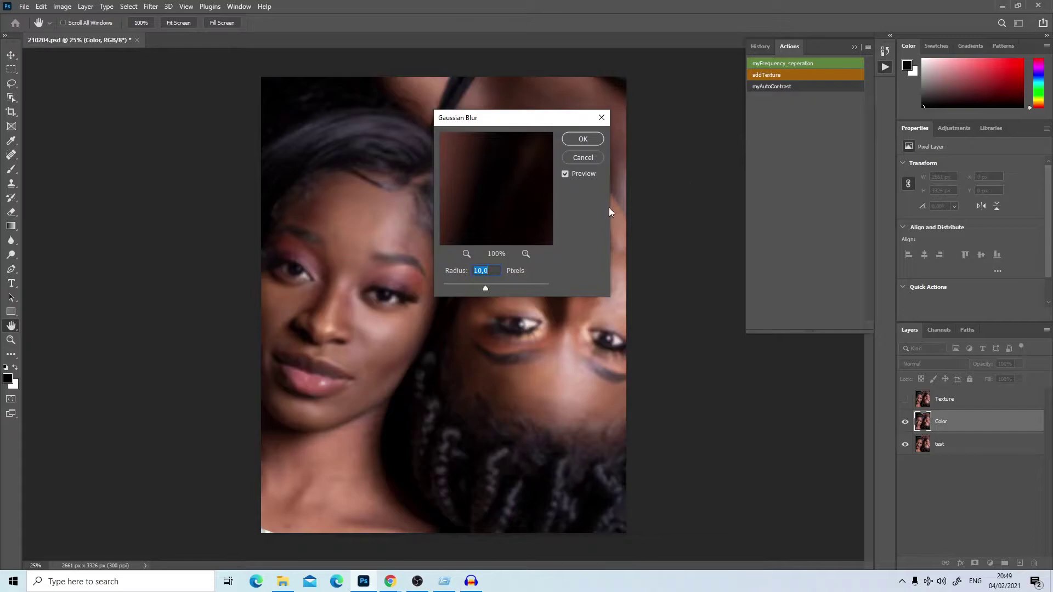
left_click_drag(502, 118, 655, 125)
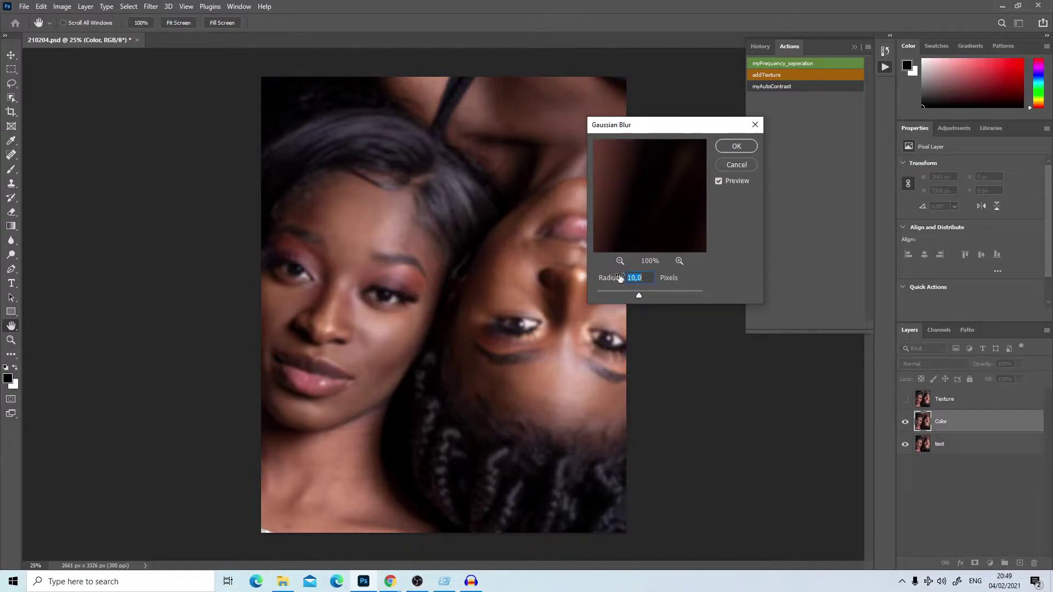
left_click(375, 225)
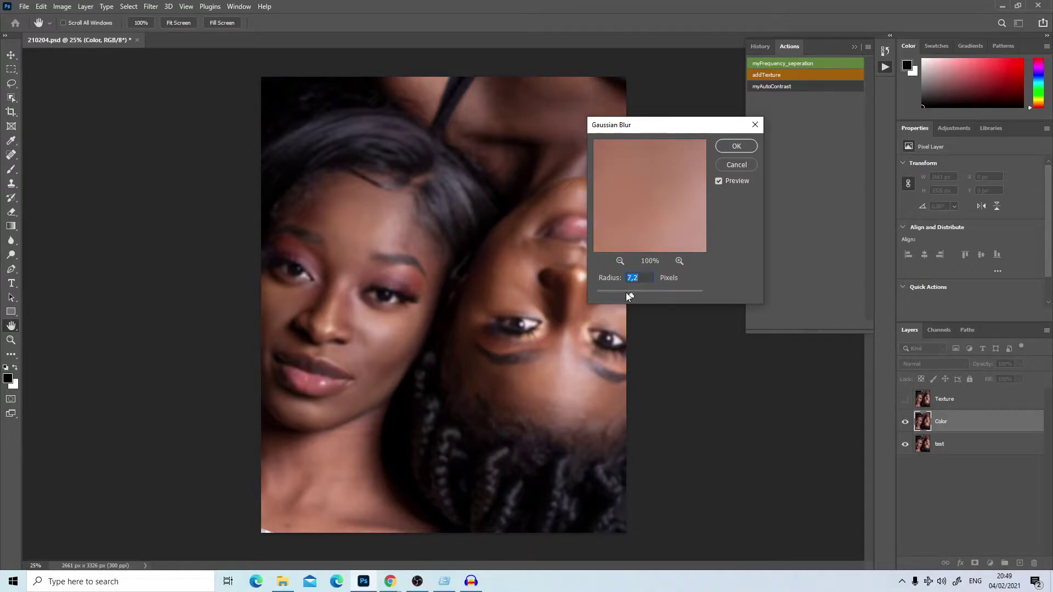
mouse_move(634, 292)
left_mouse_down()
mouse_move(652, 292)
mouse_move(623, 291)
left_mouse_up()
type("10")
left_click(741, 146)
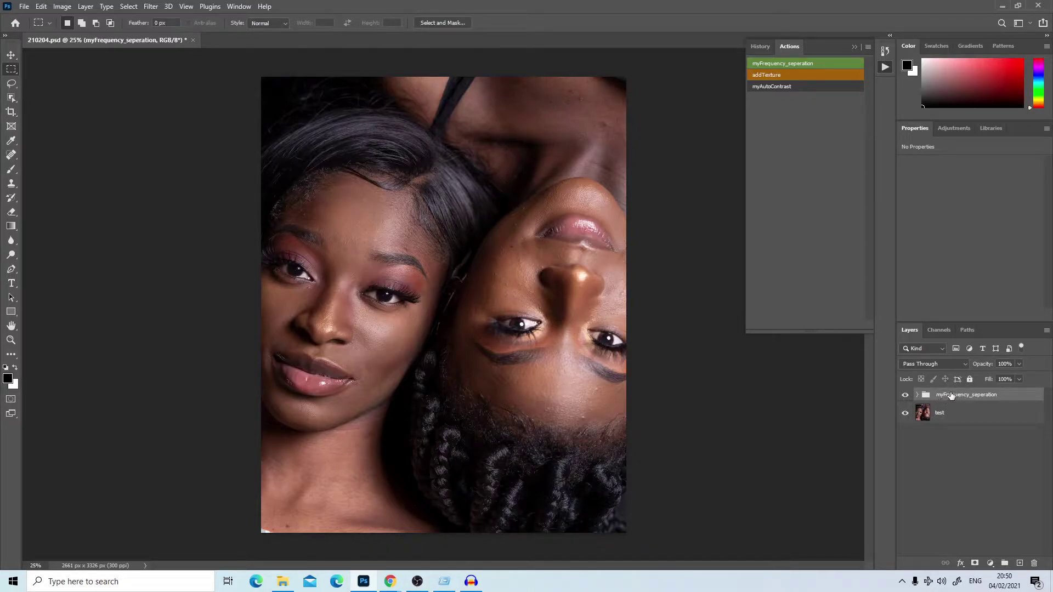
Expand the myFrequency_seperation group and select its Color layer for work with the Lasso tool.
left_click(917, 395)
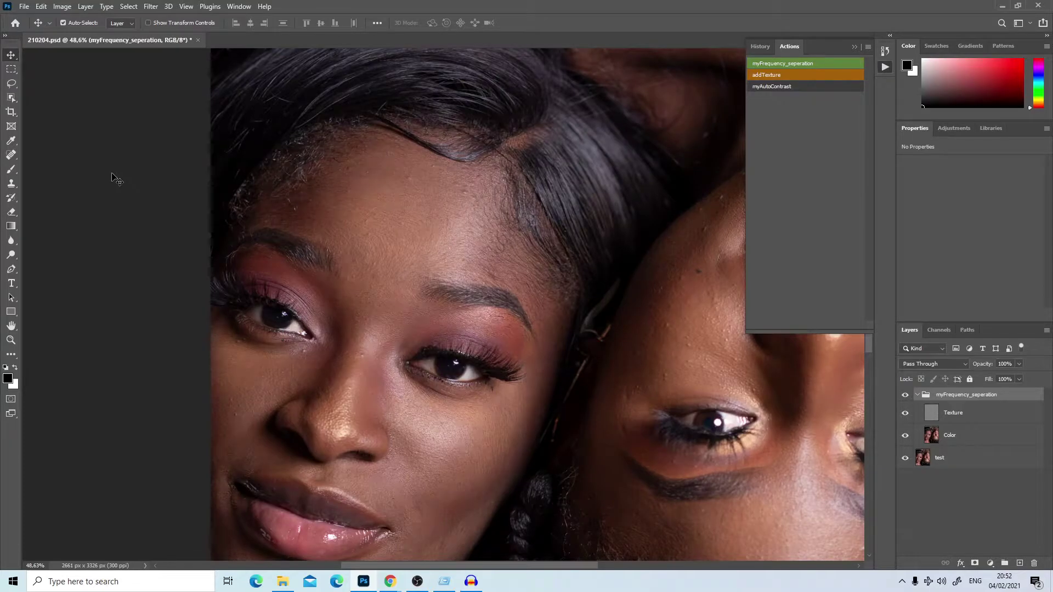
left_click(961, 437)
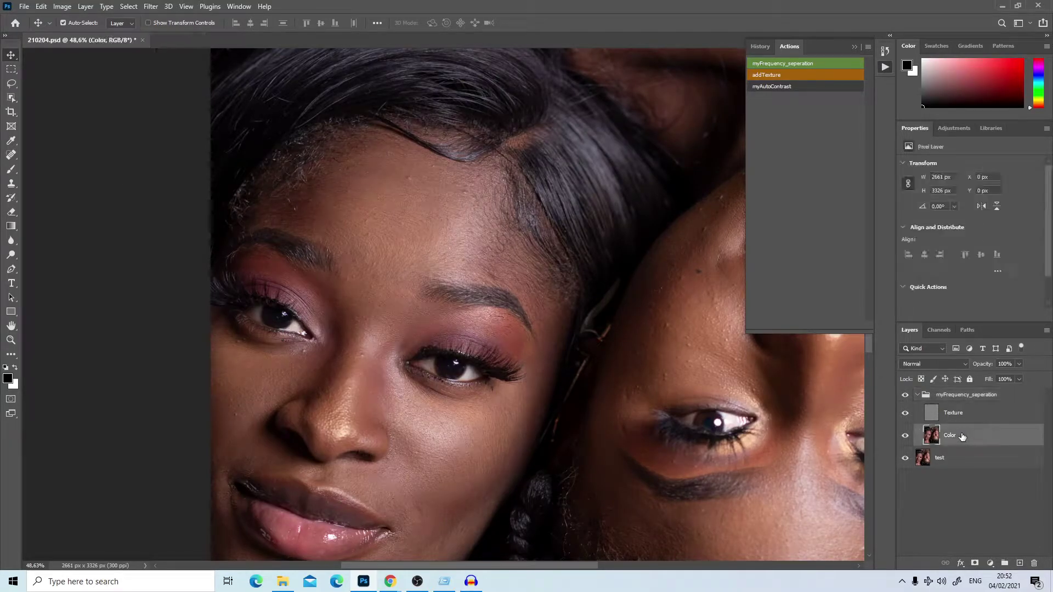
left_click(11, 84)
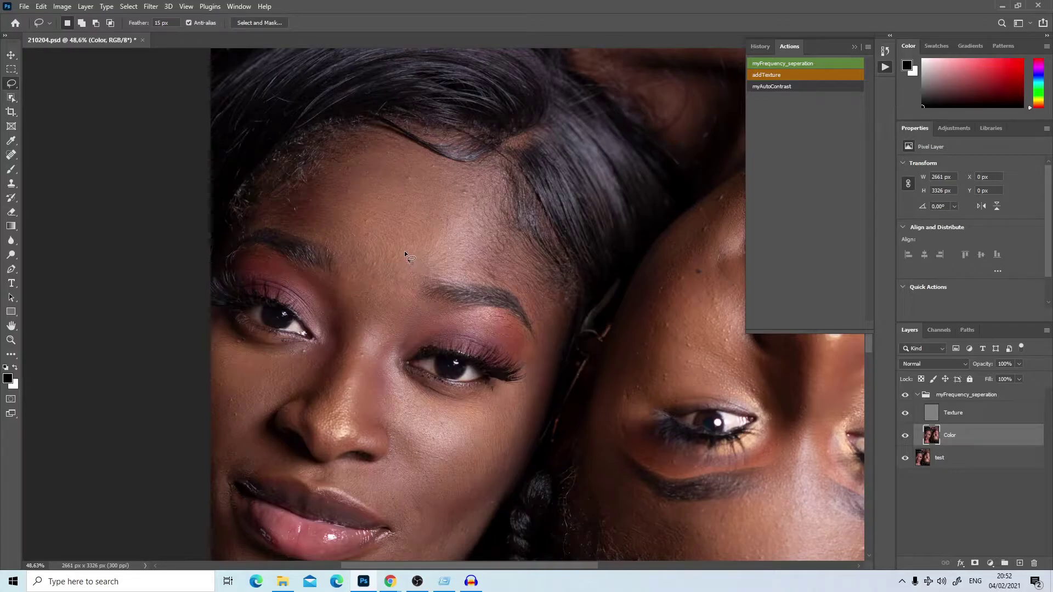
Outline the upright woman's forehead with a 0 px feather lasso selection, inspect its edge in Quick Mask, and deselect it.
left_click(165, 22)
type("0")
key("Return")
mouse_move(485, 271)
left_mouse_down()
mouse_move(370, 250)
mouse_move(335, 221)
mouse_move(296, 219)
mouse_move(330, 158)
mouse_move(367, 143)
mouse_move(421, 156)
mouse_move(471, 189)
mouse_move(497, 278)
left_mouse_up()
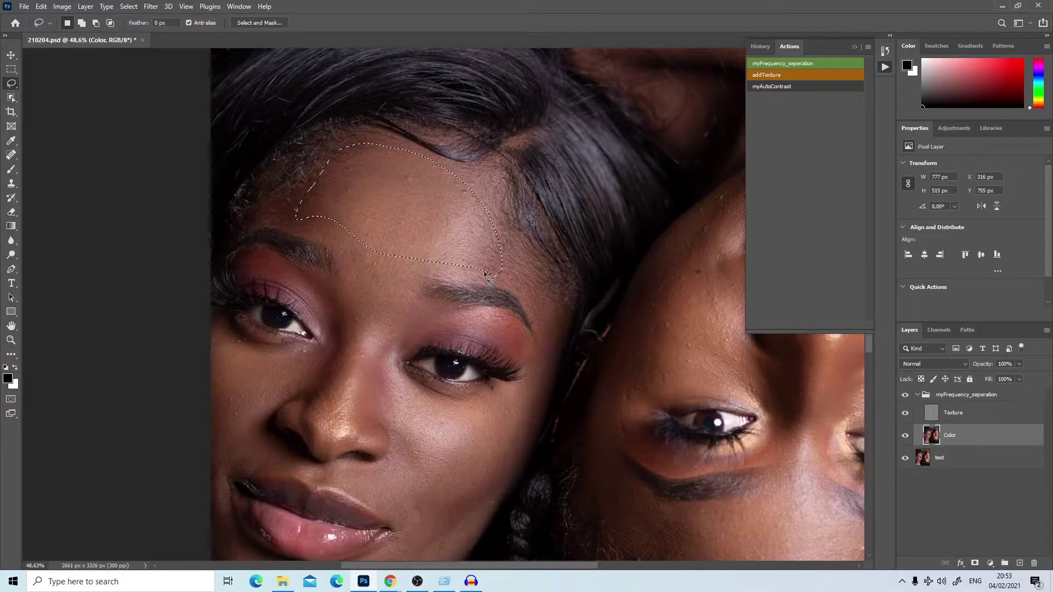
key("q")
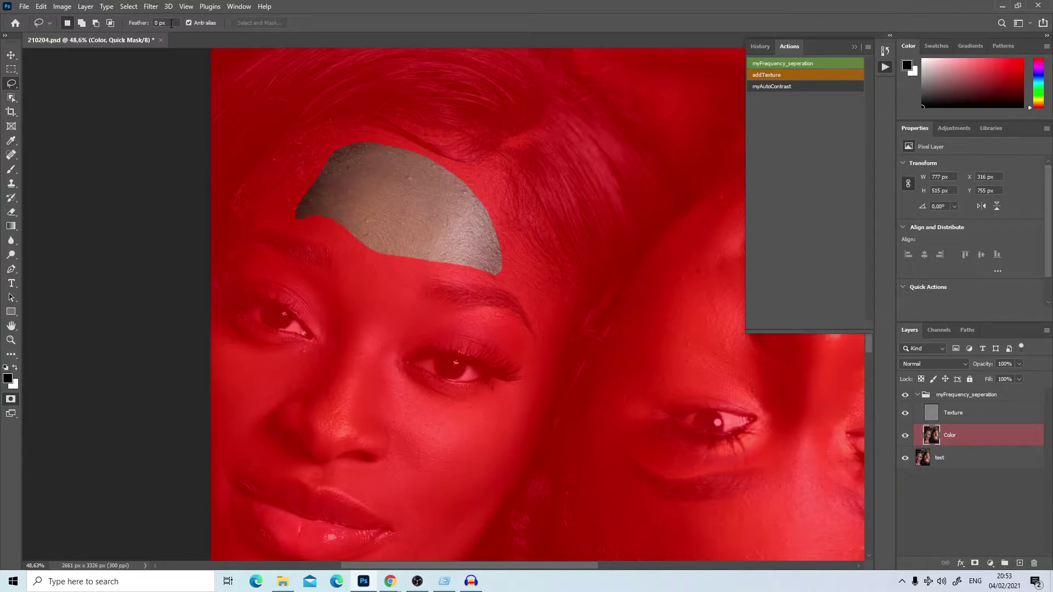
key("q")
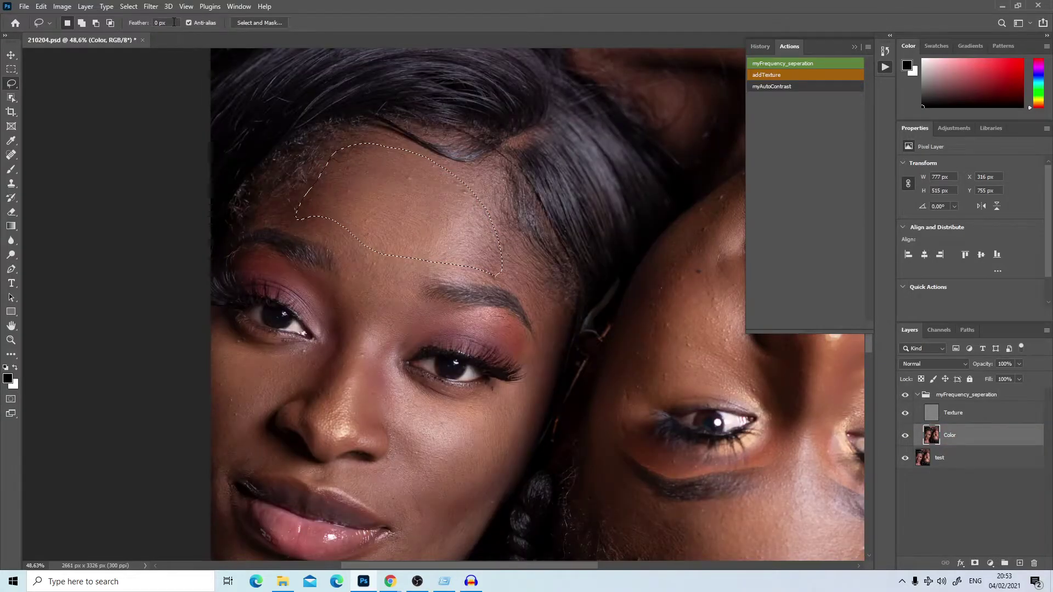
key("ctrl+d")
Outline the forehead again with the lasso feather set to 15 px and inspect the selection's edge in Quick Mask.
left_click(160, 22)
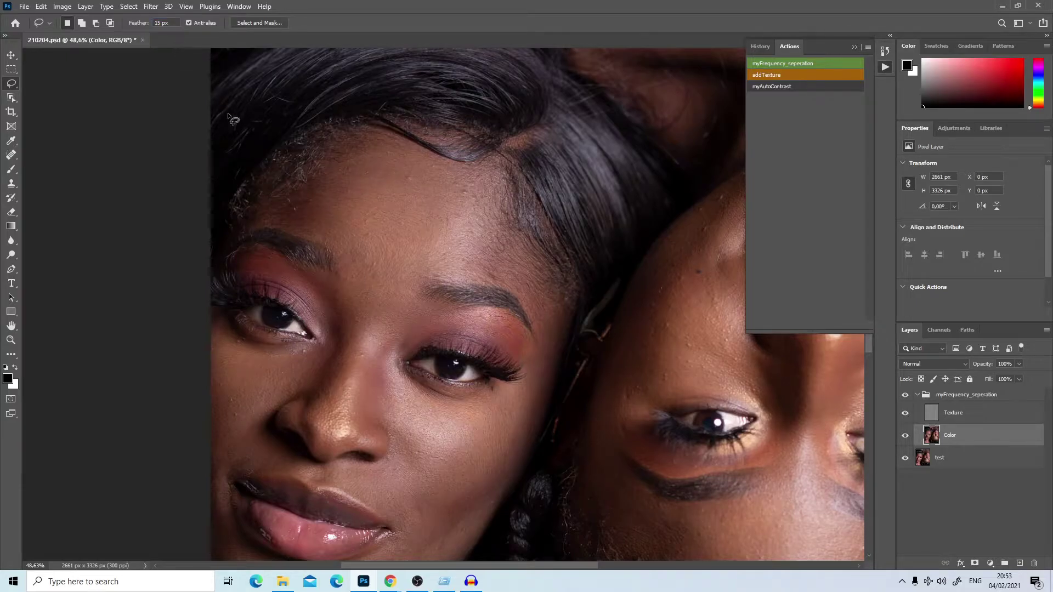
left_click_drag(307, 195, 338, 156)
left_click_drag(323, 237, 292, 217)
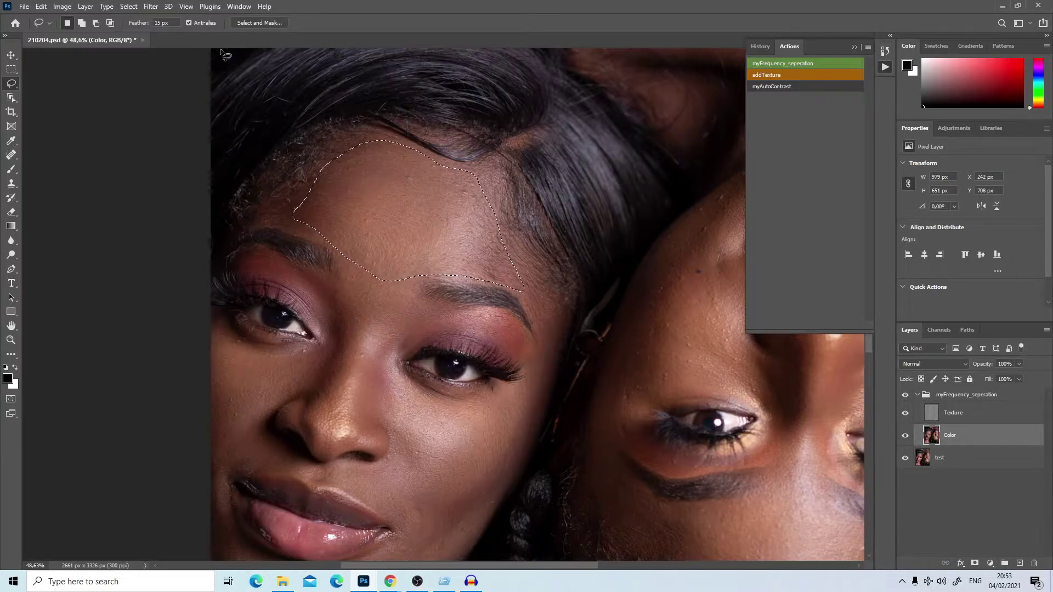
key("q")
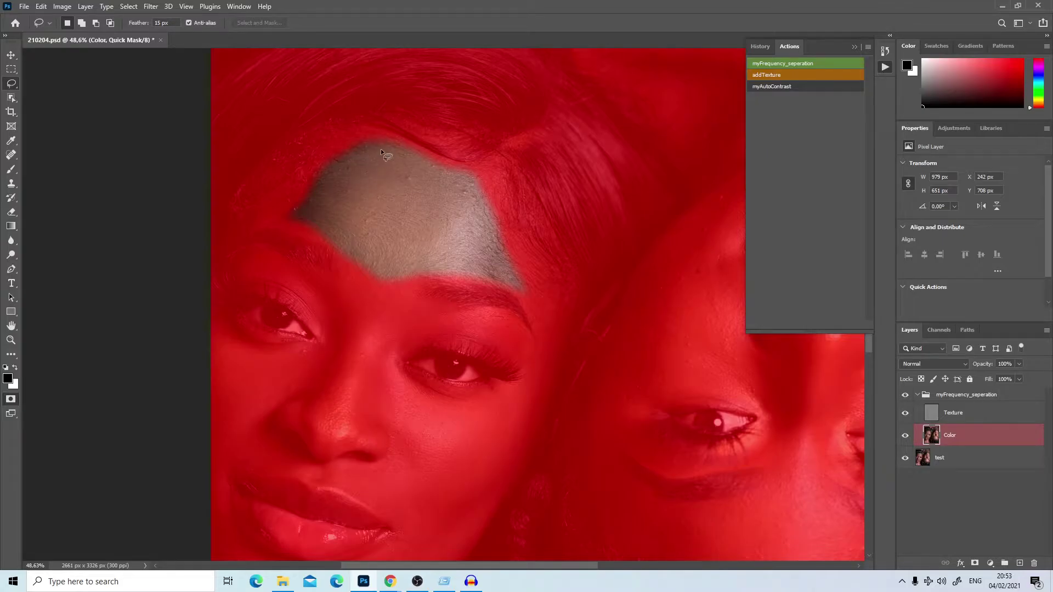
key("q")
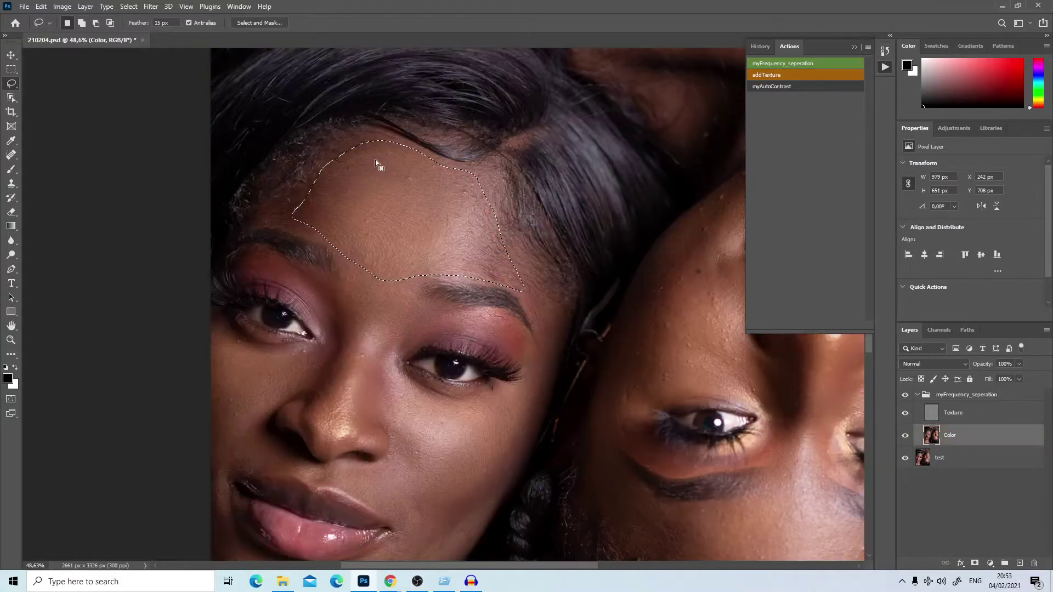
Apply a Gaussian Blur with an increased radius to the forehead selection on the Color layer, and deselect it.
left_click(155, 8)
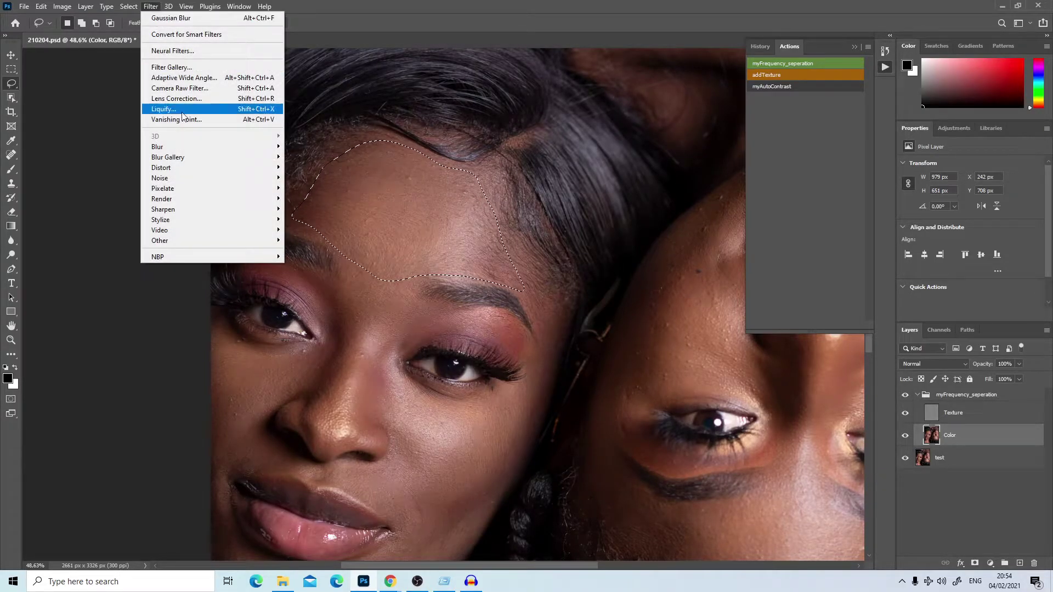
mouse_move(197, 147)
left_click(314, 187)
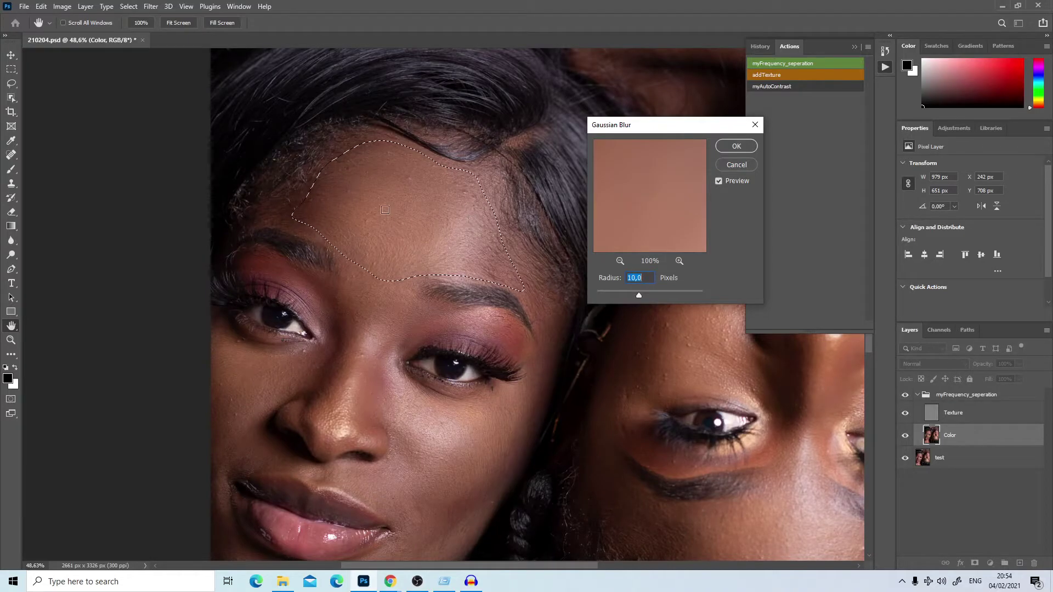
left_click_drag(640, 295, 649, 295)
left_click(734, 146)
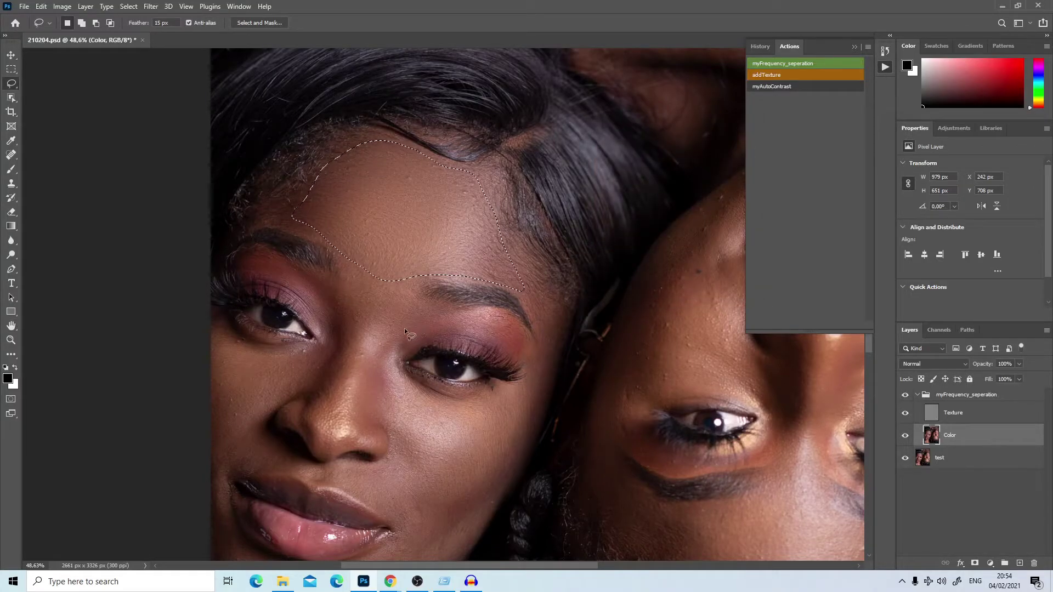
key("ctrl+d")
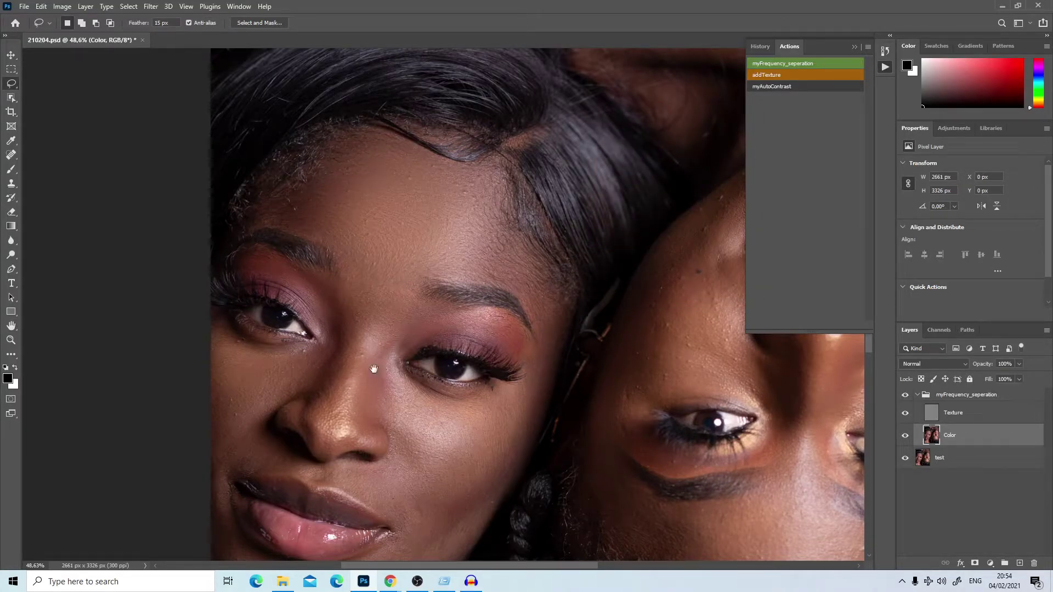
Select a narrow strip of the outer cheek from the eye's outer corner toward the mouth and reapply the last Gaussian Blur.
left_click_drag(374, 368, 355, 238)
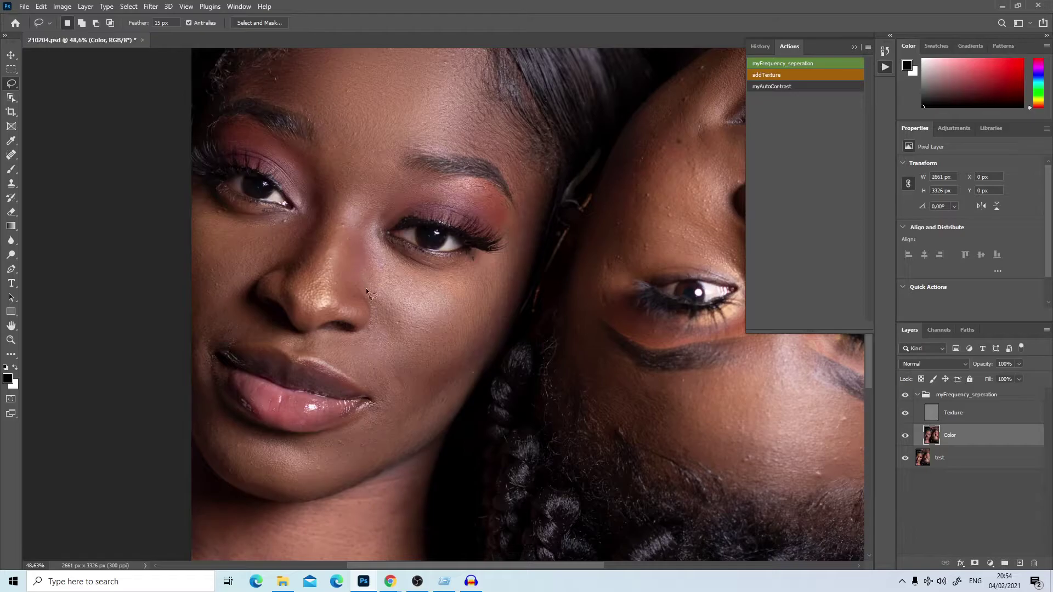
mouse_move(406, 379)
left_mouse_down()
mouse_move(427, 366)
mouse_move(461, 301)
left_mouse_up()
mouse_move(506, 255)
left_mouse_down()
mouse_move(525, 226)
mouse_move(524, 257)
left_mouse_up()
mouse_move(498, 318)
left_mouse_down()
mouse_move(418, 390)
mouse_move(381, 388)
mouse_move(408, 375)
left_mouse_up()
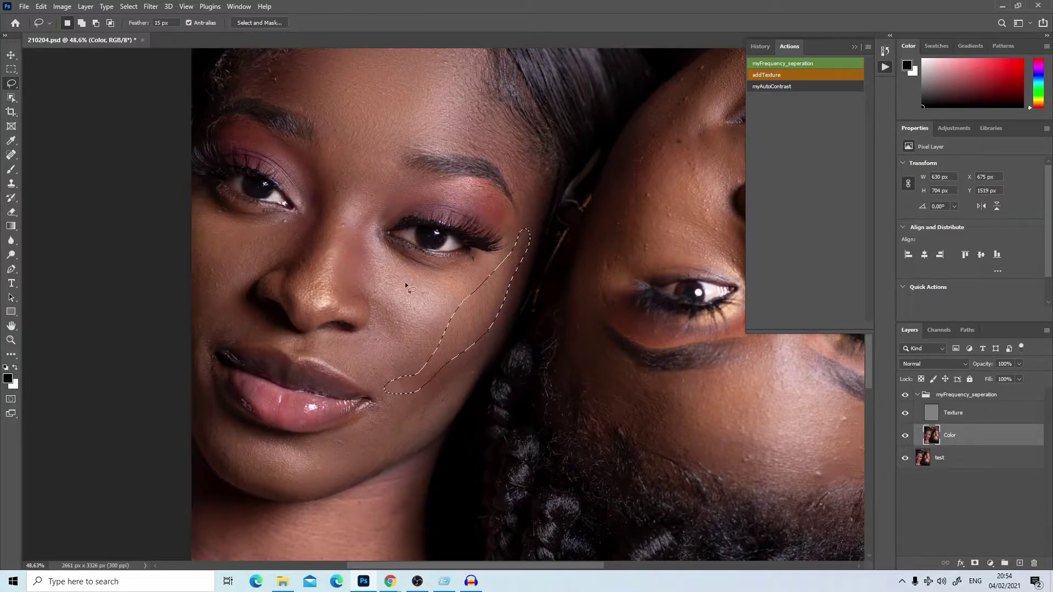
left_click(152, 7)
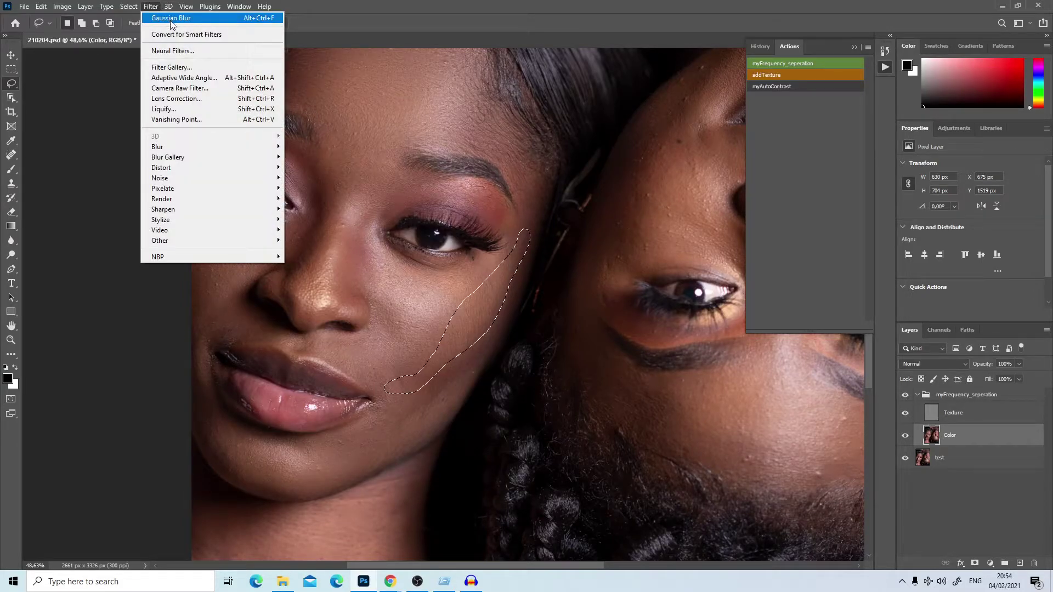
left_click(264, 19)
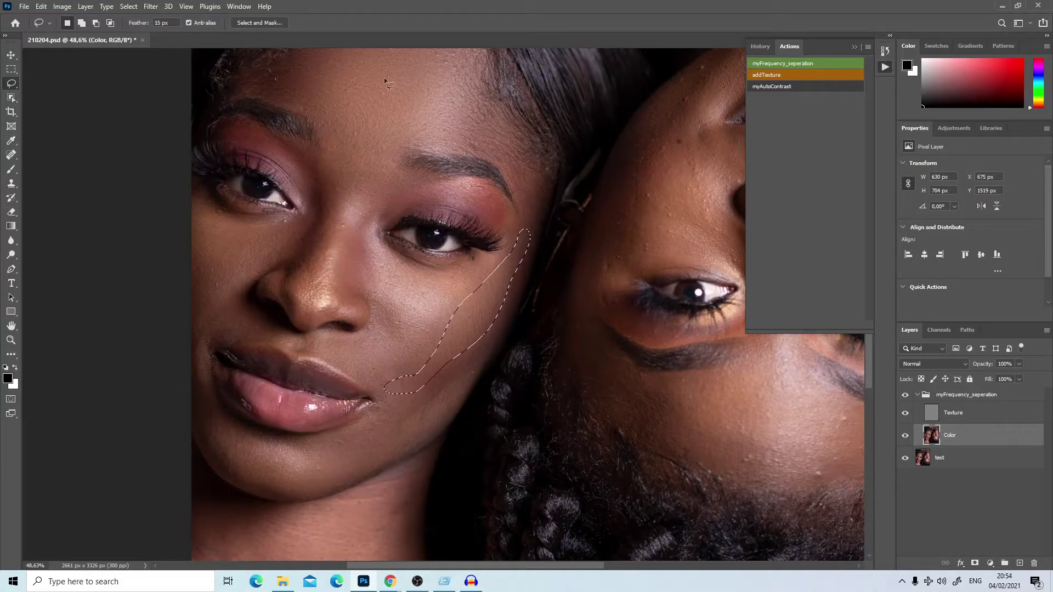
Outline the inner cheek between the nose and the lower eyelid with the Lasso for smoothing, and clear the selection.
mouse_move(377, 377)
left_mouse_down()
mouse_move(365, 356)
mouse_move(381, 313)
left_mouse_up()
left_click_drag(435, 271, 473, 263)
left_click_drag(368, 378, 369, 377)
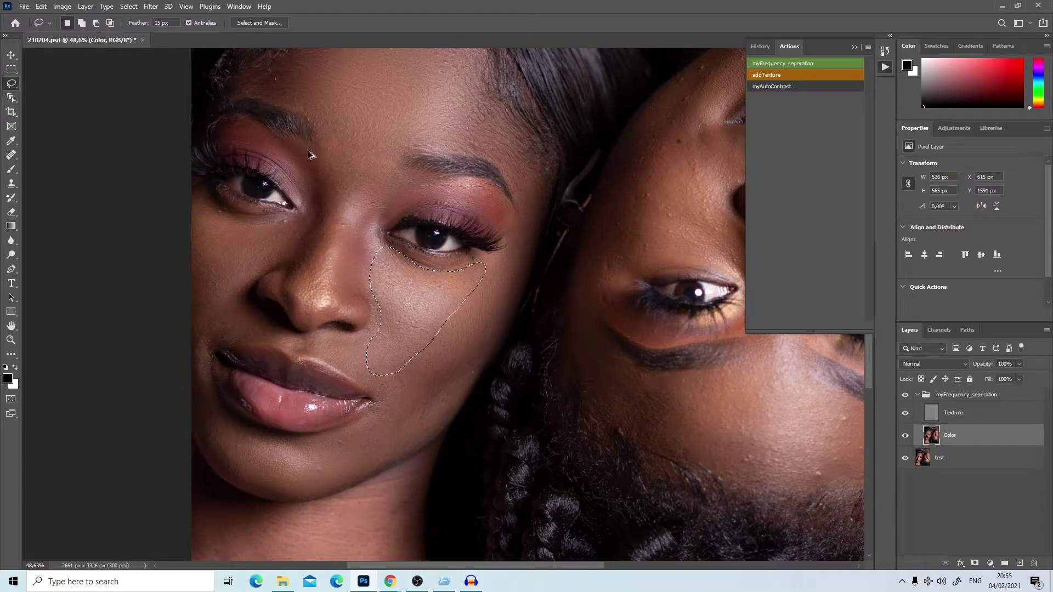
key("ctrl+d")
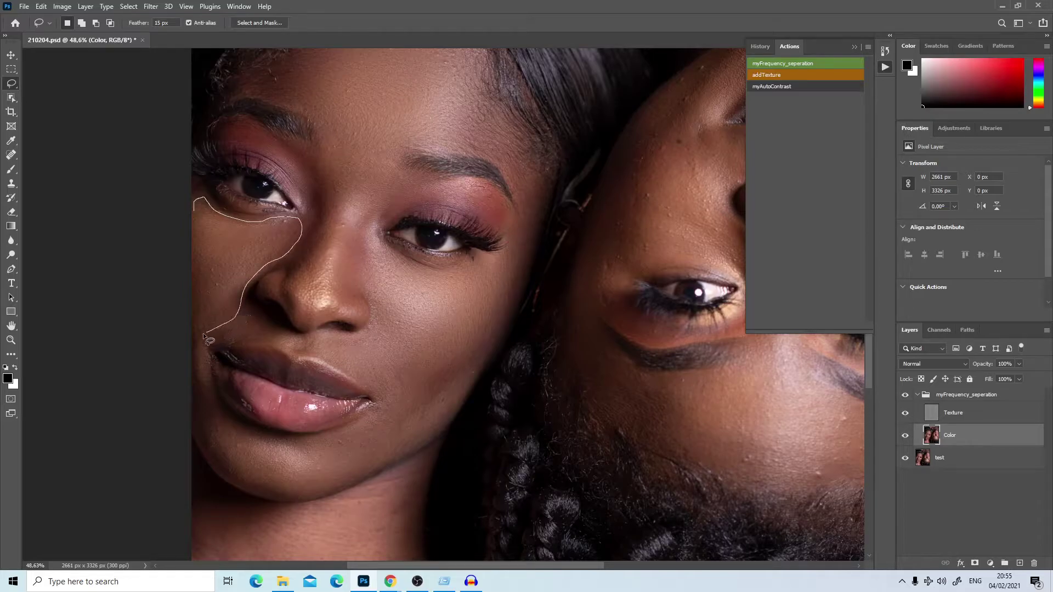
Outline the upright woman's cheek at the image's left edge, from under the eye to the upper lip, and reapply the last Gaussian Blur.
left_click_drag(194, 208, 195, 209)
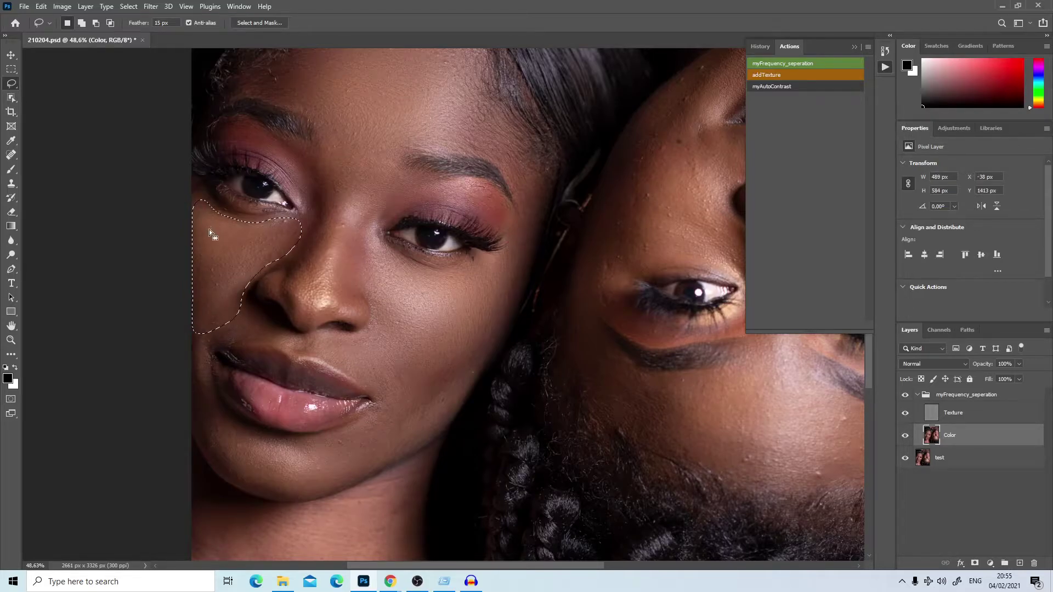
right_click(212, 236)
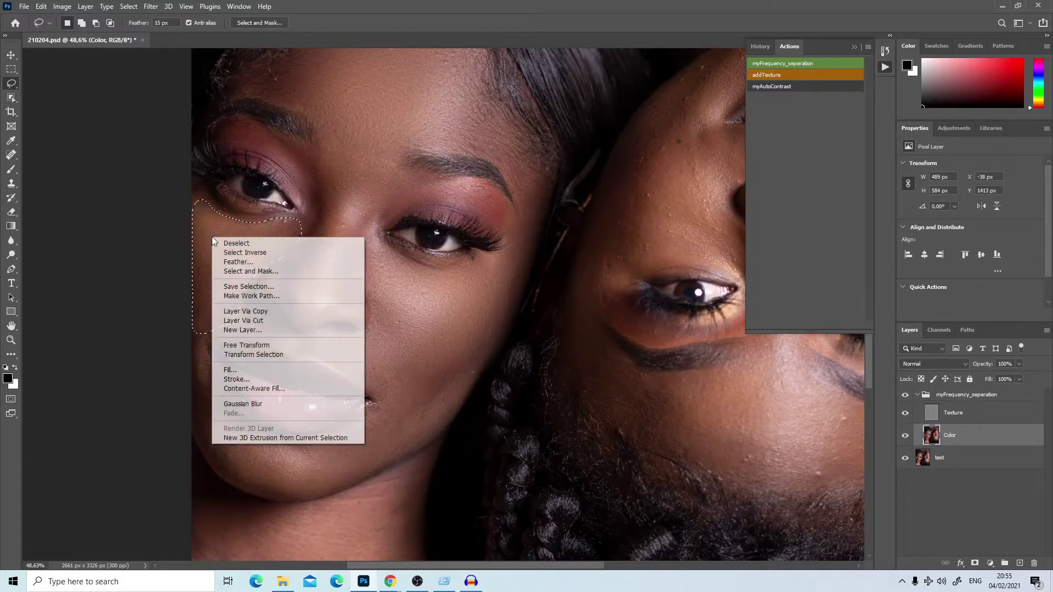
left_click(274, 404)
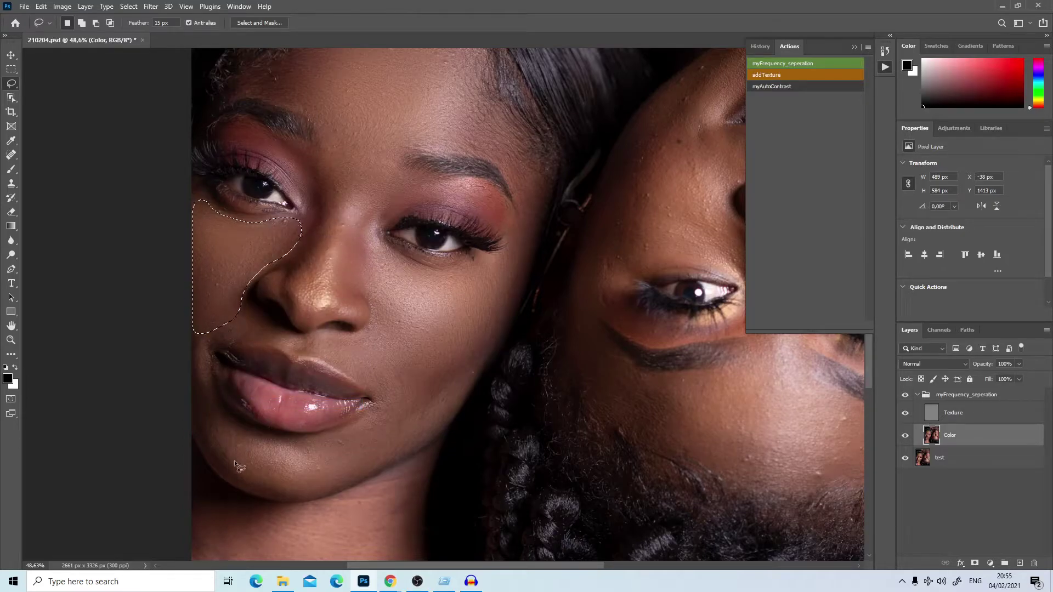
Smooth the strip below the lower lip and the chin in separate lasso selections with the last Gaussian Blur, and deselect.
mouse_move(213, 453)
left_mouse_down()
mouse_move(191, 428)
mouse_move(196, 377)
mouse_move(246, 426)
mouse_move(299, 436)
mouse_move(360, 425)
mouse_move(355, 447)
mouse_move(327, 459)
mouse_move(211, 423)
mouse_move(213, 453)
left_mouse_up()
right_click(207, 415)
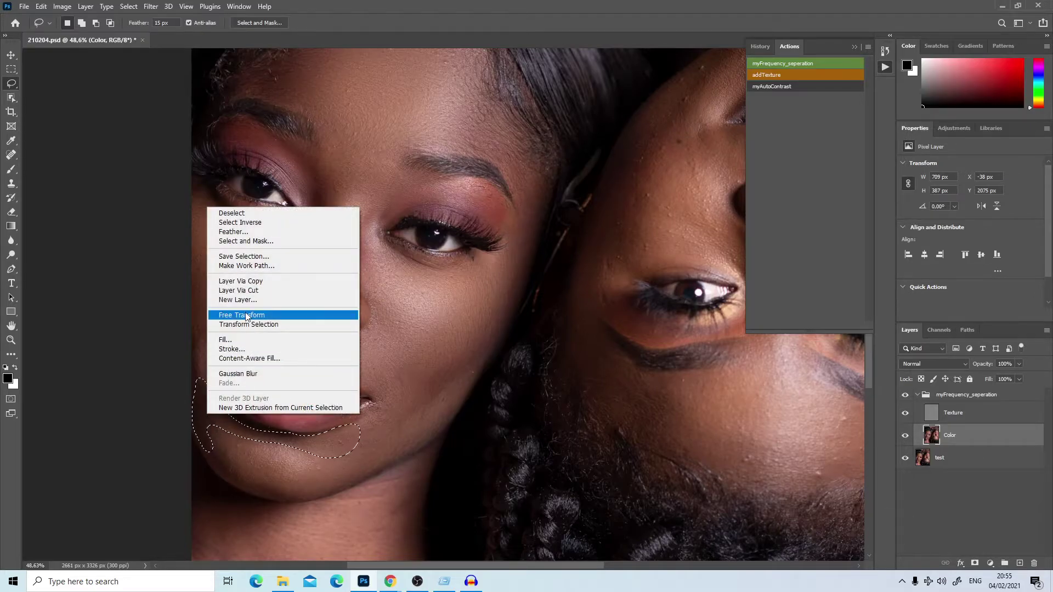
left_click(265, 433)
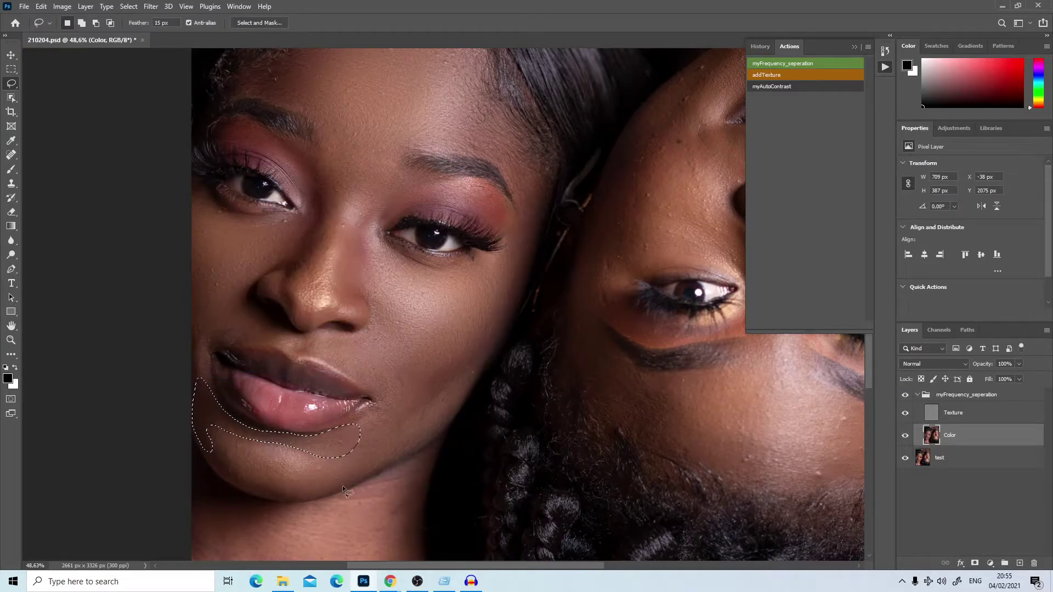
left_click_drag(340, 487, 231, 488)
mouse_move(219, 444)
left_mouse_down()
mouse_move(289, 446)
mouse_move(337, 473)
mouse_move(341, 487)
left_mouse_up()
right_click(263, 444)
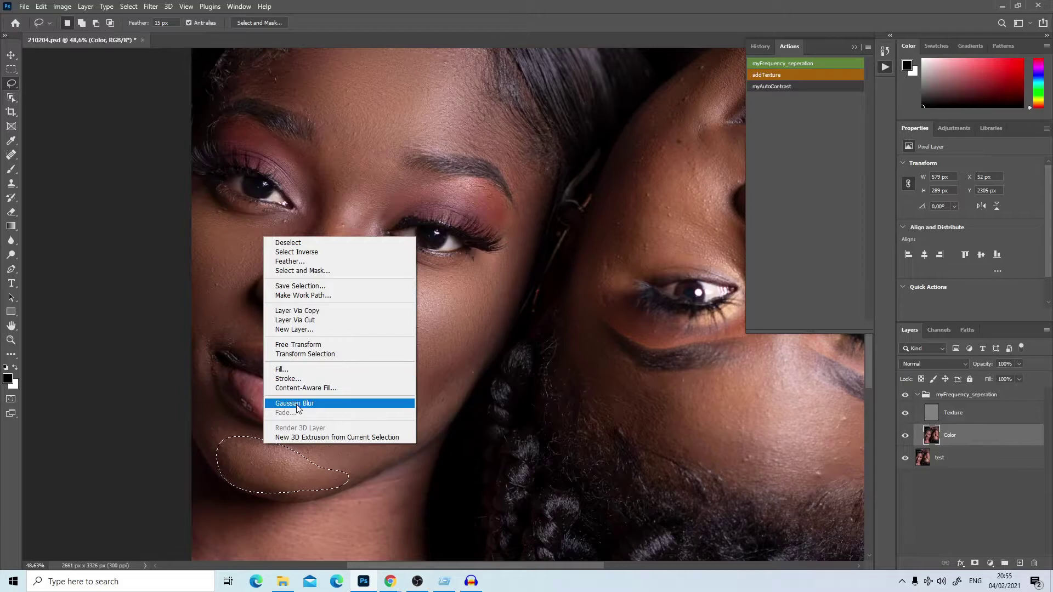
left_click(337, 403)
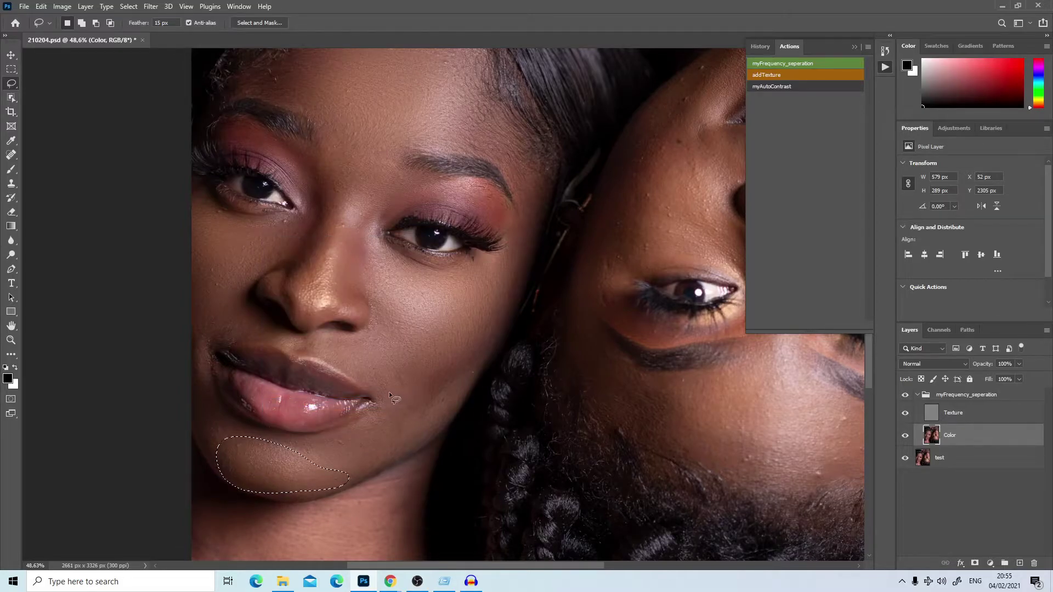
key("ctrl+d")
Outline the narrow side of the nose bridge up to the inner eye corner, smooth it with the last Gaussian Blur, and deselect.
scroll(407, 356, "up", 2)
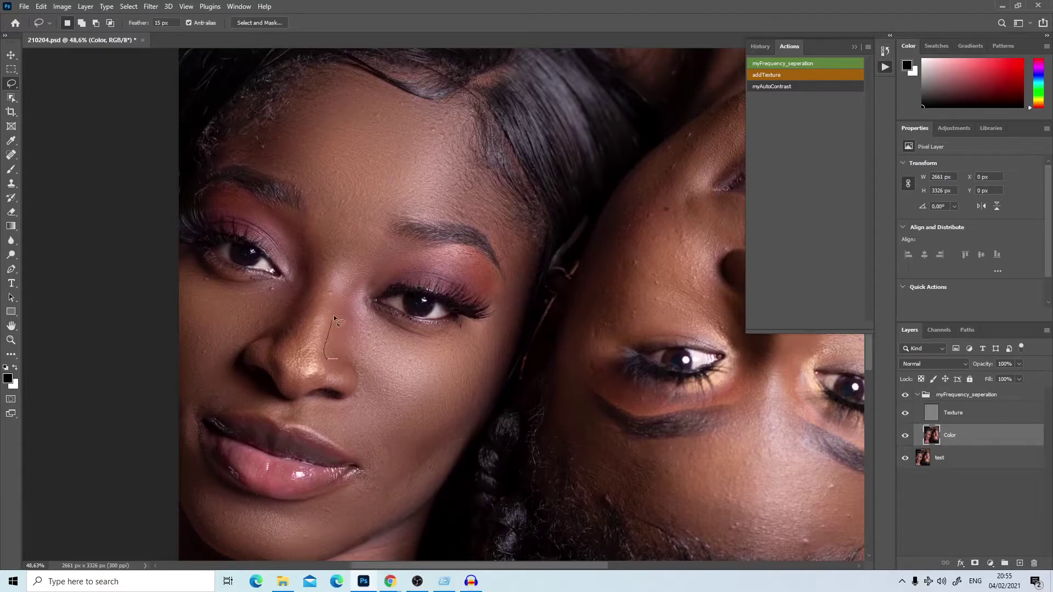
left_click_drag(350, 283, 378, 265)
left_click_drag(359, 323, 336, 362)
right_click(326, 339)
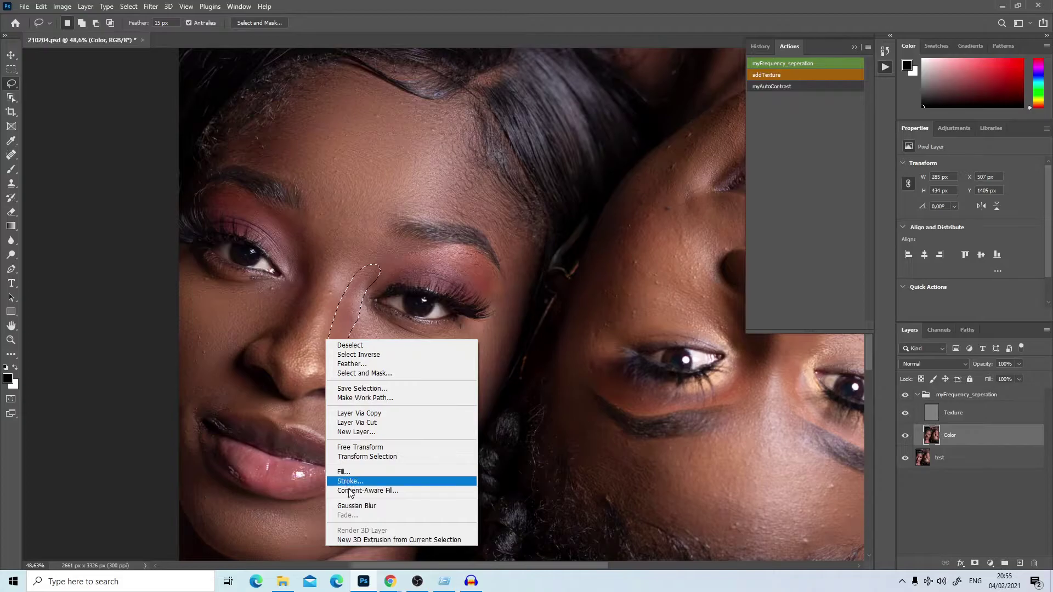
key("Escape")
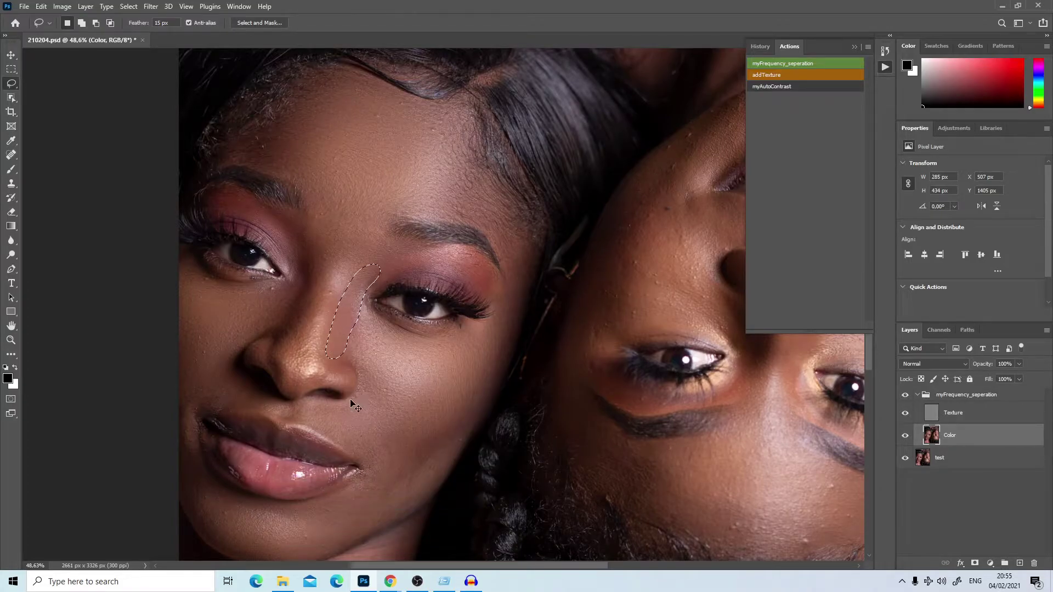
key("ctrl+d")
Outline the upside-down woman's forehead with the Lasso, following the hairline and the edges of both eyebrows.
mouse_move(348, 353)
left_mouse_down()
mouse_move(195, 309)
mouse_move(77, 308)
mouse_move(33, 275)
mouse_move(19, 241)
left_mouse_up()
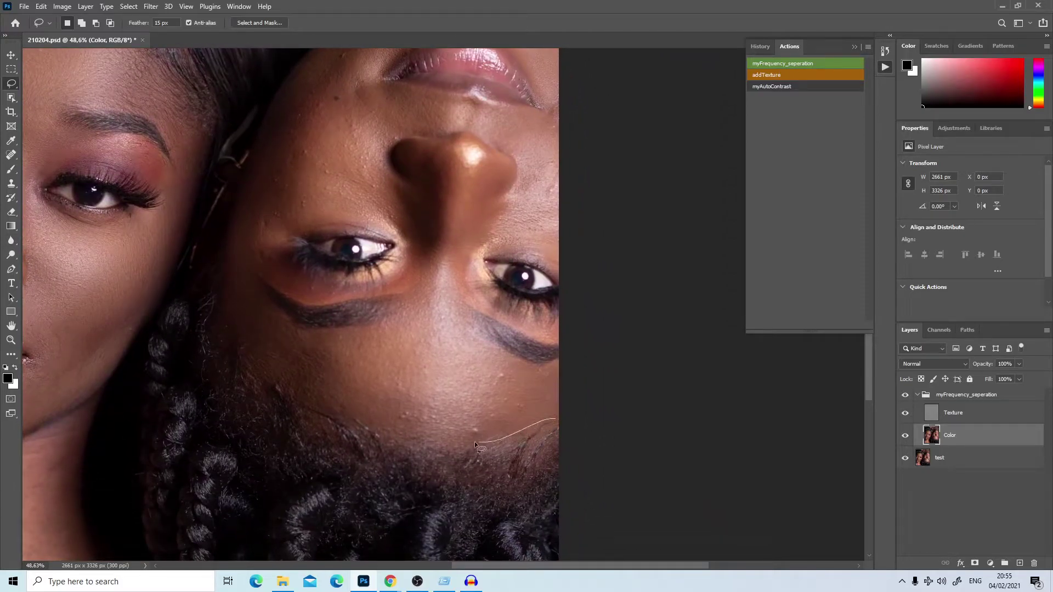
mouse_move(475, 442)
left_mouse_down()
mouse_move(405, 448)
mouse_move(279, 384)
mouse_move(240, 310)
mouse_move(261, 296)
left_mouse_up()
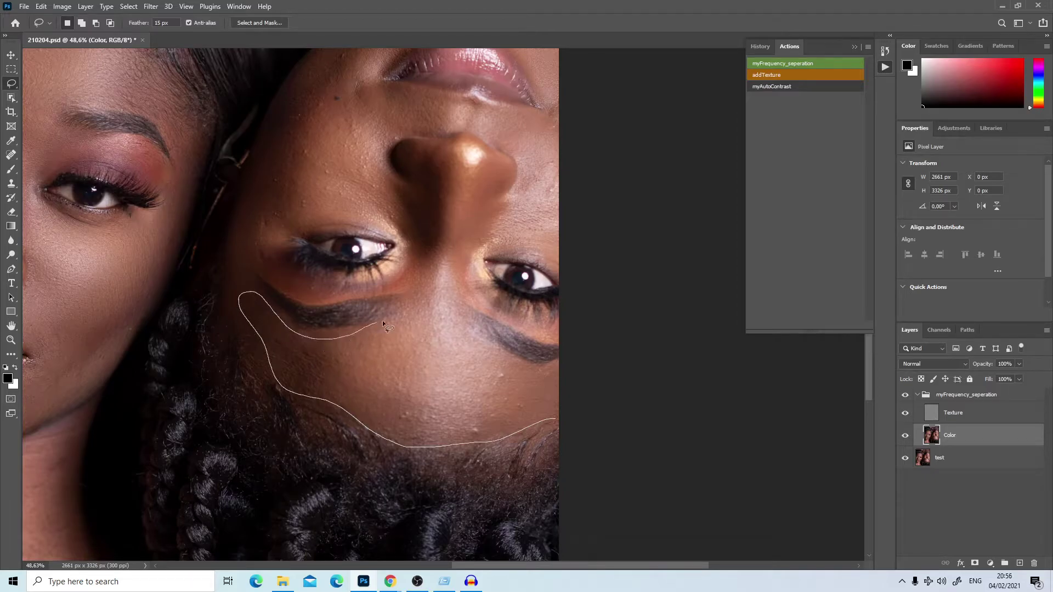
mouse_move(383, 323)
left_mouse_down()
mouse_move(432, 317)
mouse_move(479, 341)
left_mouse_up()
left_click_drag(547, 425, 553, 420)
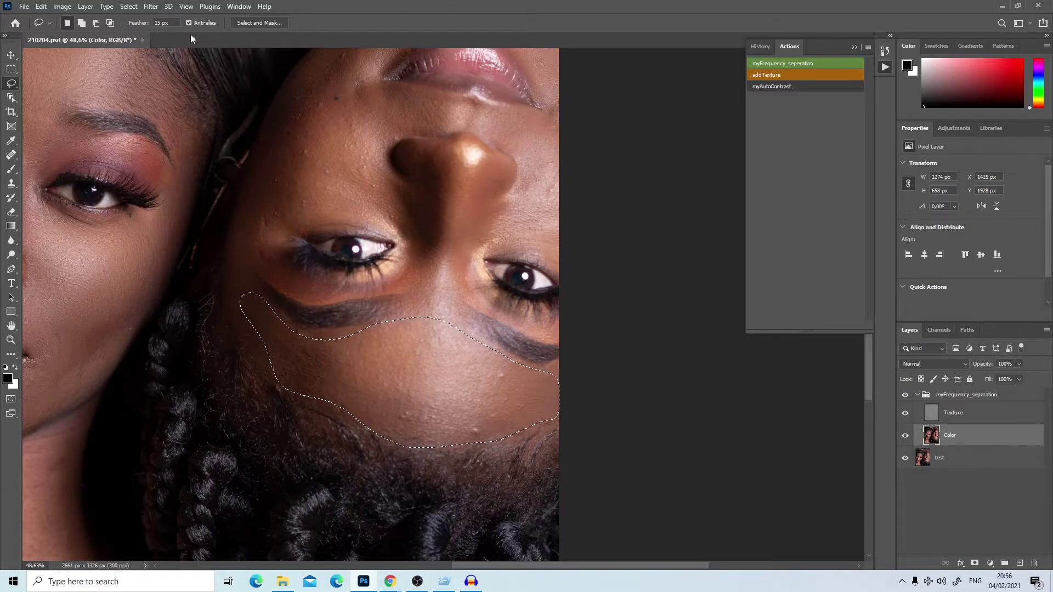
Apply a Gaussian Blur with a 34.6 px radius to the forehead selection on the Color layer, and deselect it.
left_click(155, 8)
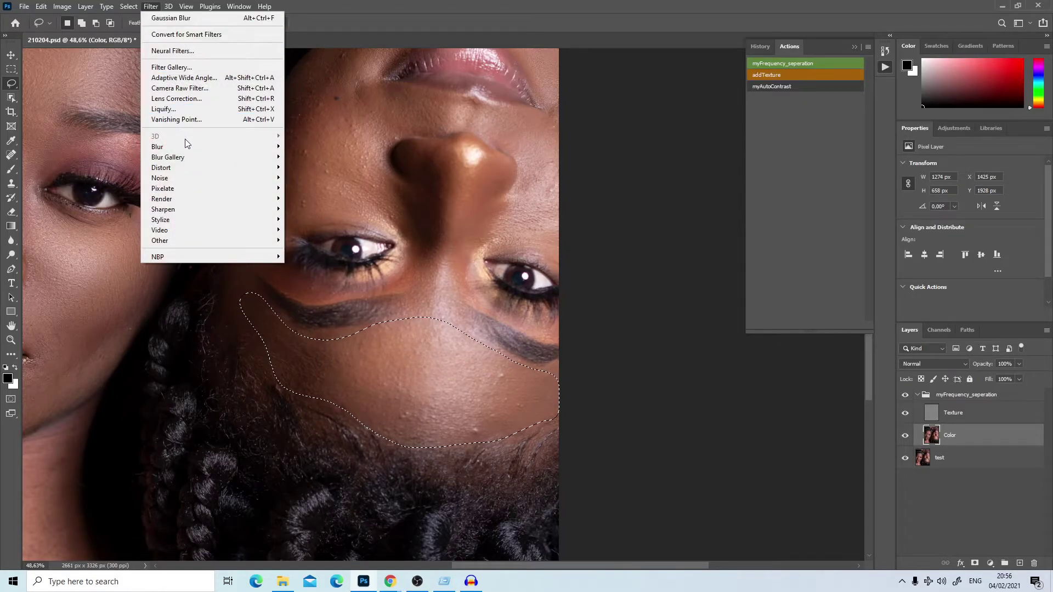
mouse_move(187, 145)
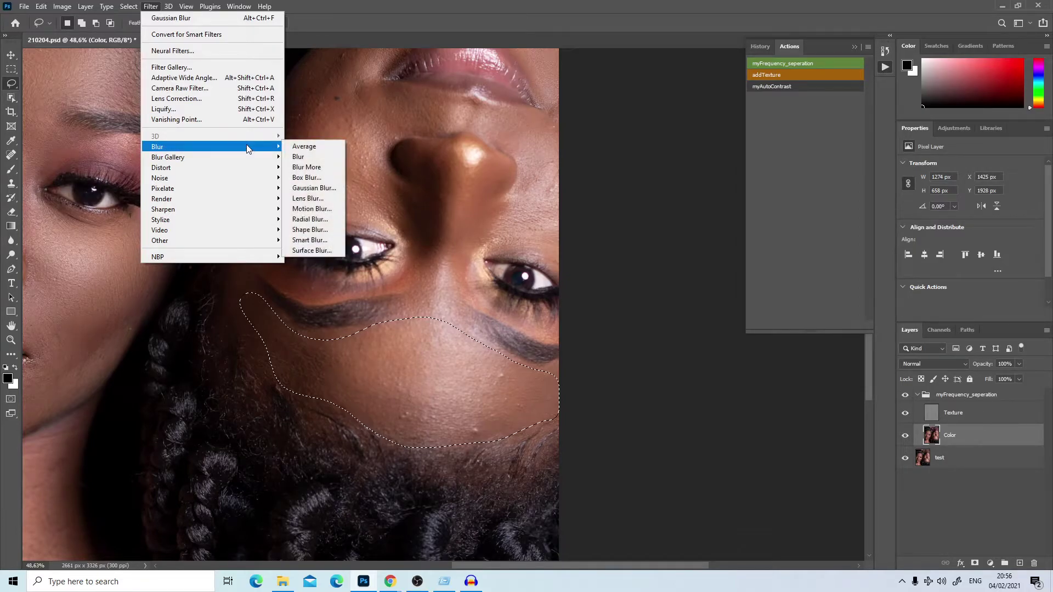
left_click(314, 187)
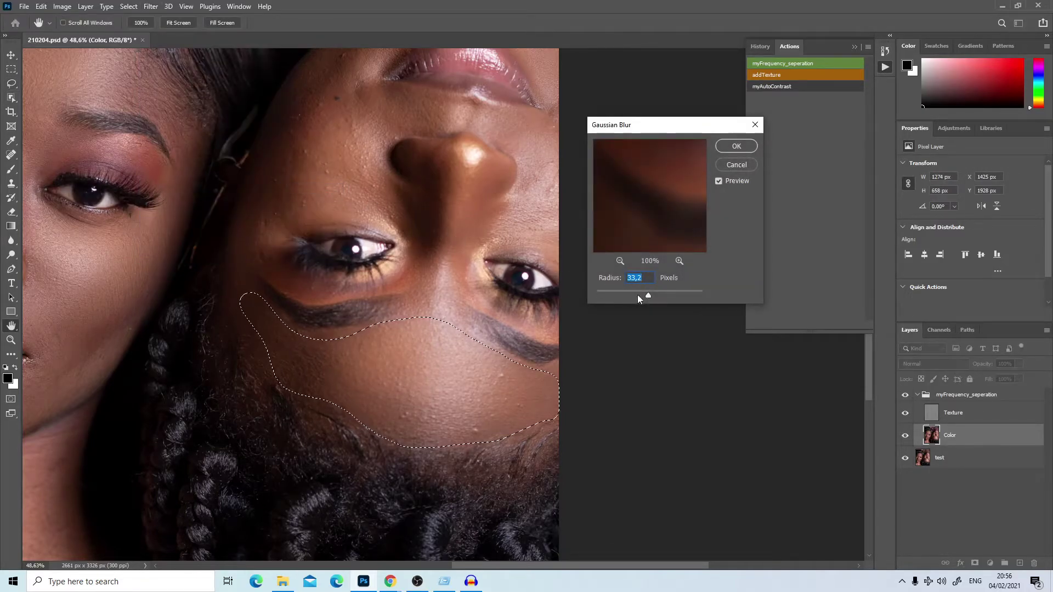
left_click_drag(643, 293, 650, 295)
left_click(735, 147)
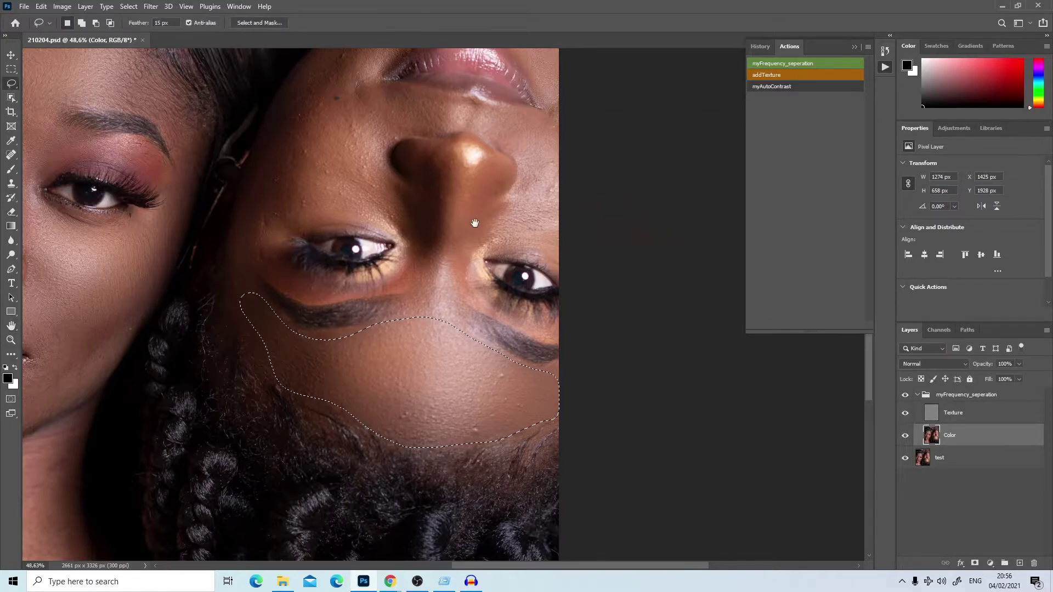
left_click_drag(474, 224, 520, 286)
key("ctrl+d")
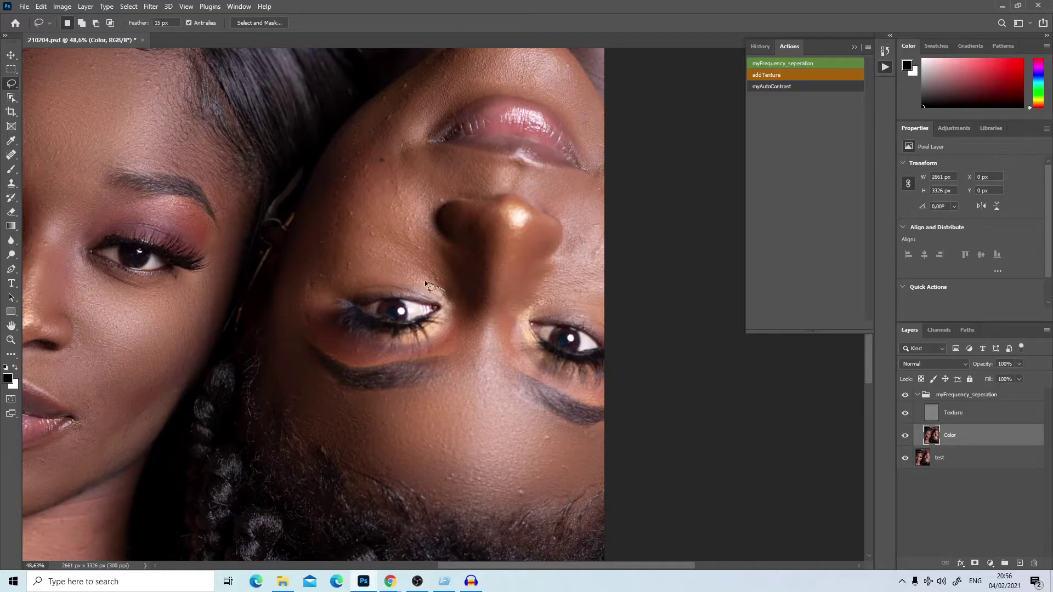
Outline the upside-down woman's large cheek from under the eye to the mouth corner and apply a 34.6 px Gaussian Blur.
mouse_move(309, 280)
left_mouse_down()
mouse_move(350, 141)
mouse_move(389, 107)
mouse_move(420, 102)
mouse_move(408, 159)
left_mouse_up()
left_click_drag(429, 222, 448, 294)
right_click(394, 240)
left_click(158, 22)
left_click(151, 6)
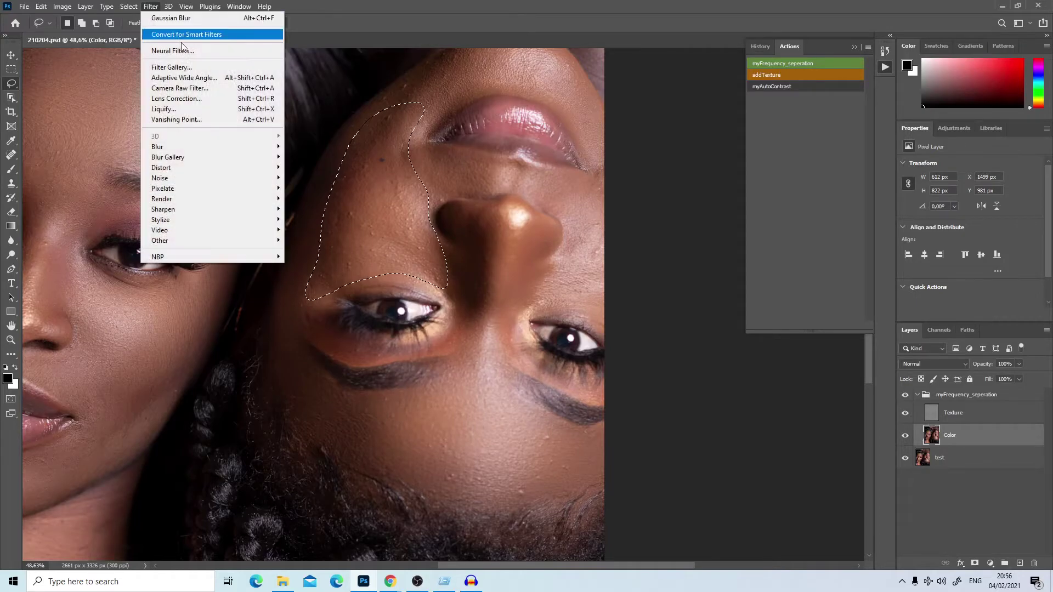
mouse_move(277, 152)
left_click(314, 188)
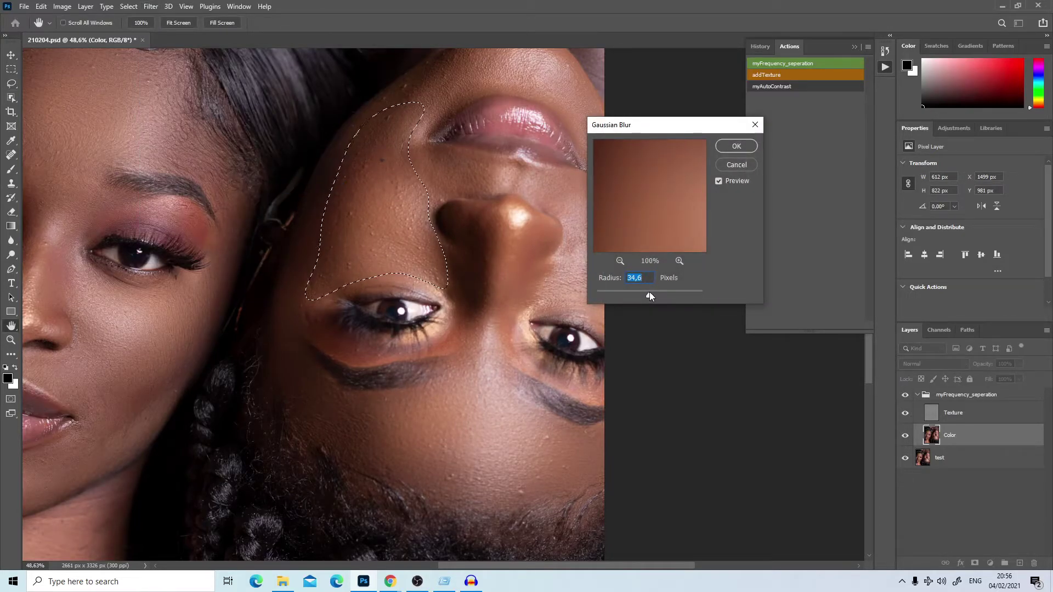
left_click(722, 154)
Select her other cheek between the nose and the image's edge, reapply the last Gaussian Blur, and deselect it.
left_click_drag(594, 223, 515, 205)
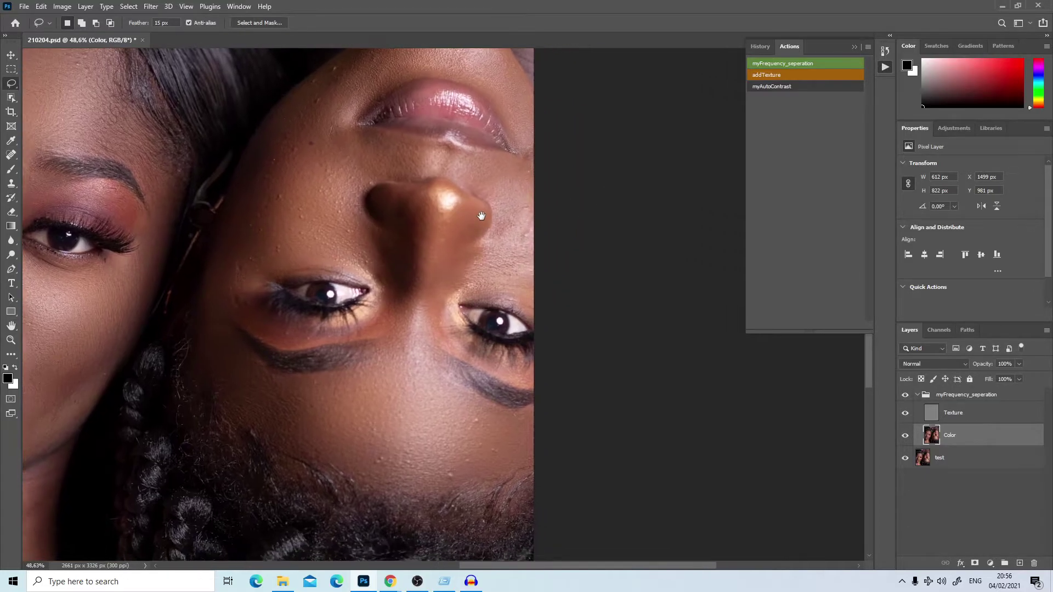
mouse_move(522, 294)
left_mouse_down()
mouse_move(465, 277)
mouse_move(480, 235)
left_mouse_up()
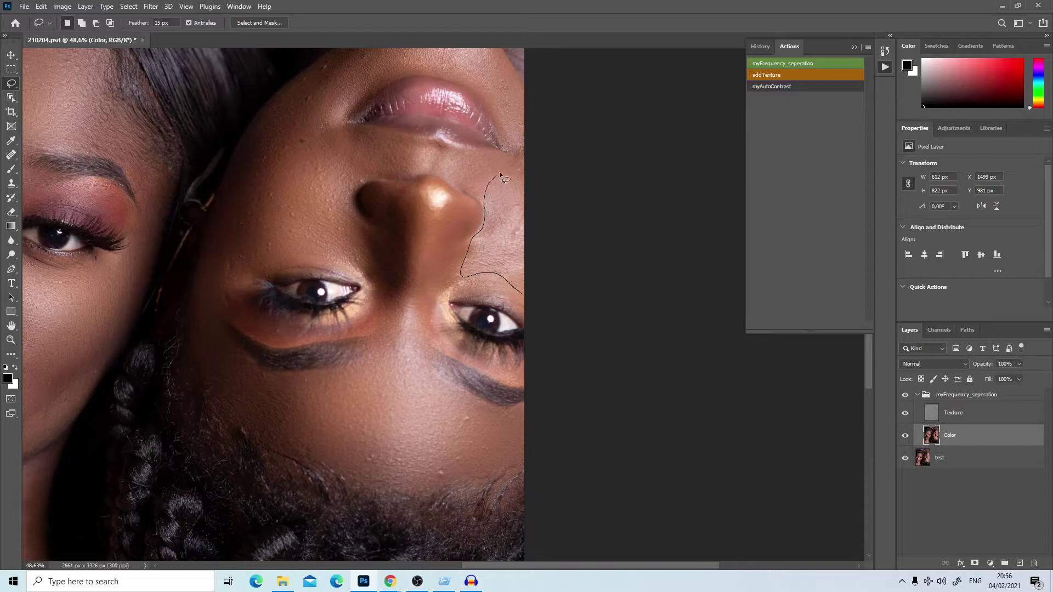
mouse_move(533, 158)
left_mouse_down()
mouse_move(547, 291)
mouse_move(530, 299)
left_mouse_up()
right_click(507, 249)
left_click(537, 414)
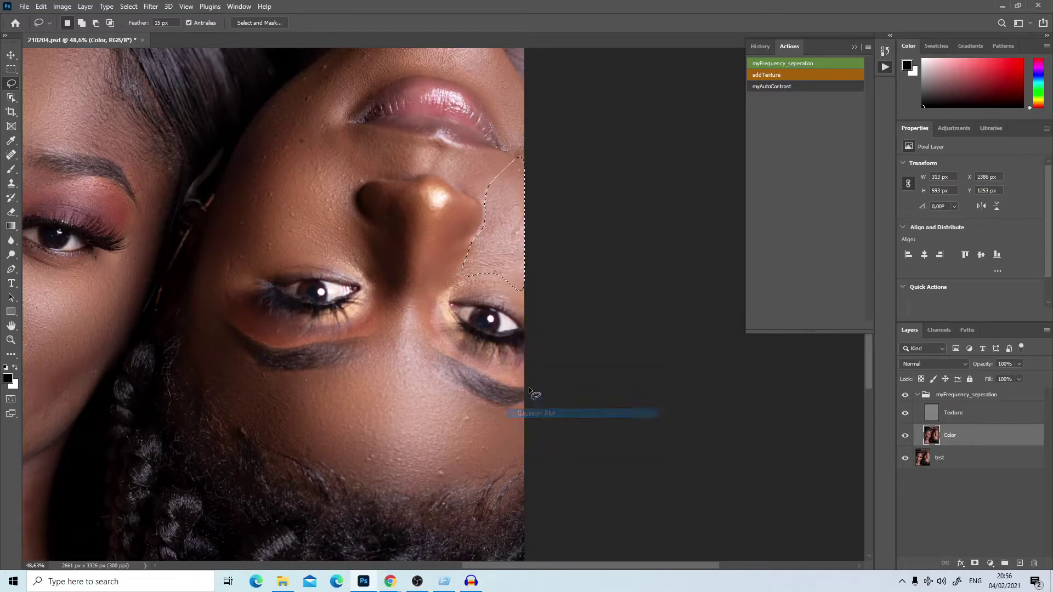
scroll(499, 231, "up", 3)
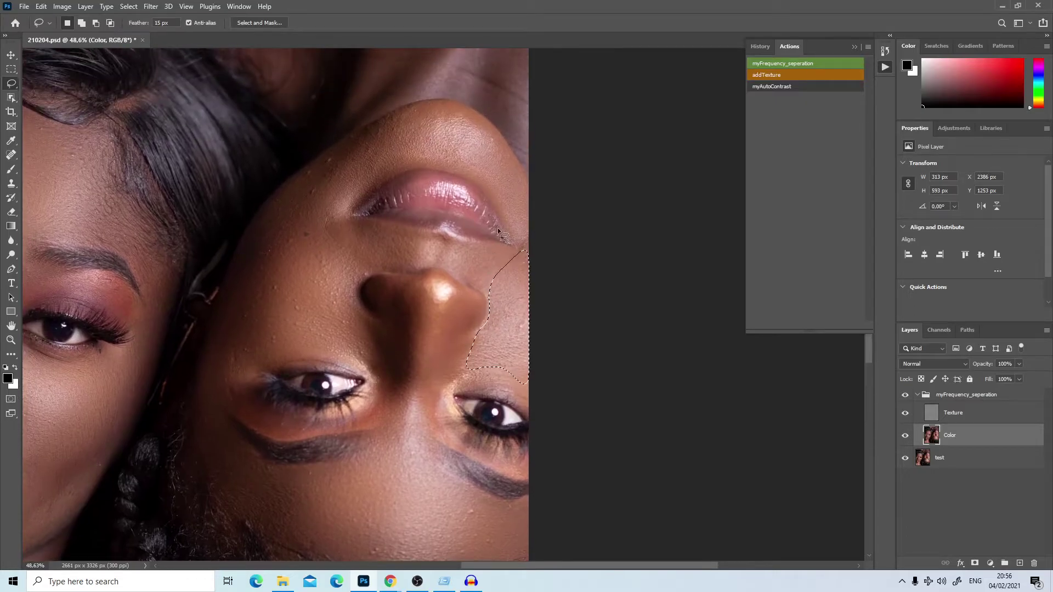
key("ctrl+d")
Smooth the skin on both sides of the upside-down woman's chin in separate lasso selections with the last Gaussian Blur.
left_click_drag(514, 222, 505, 206)
right_click(506, 205)
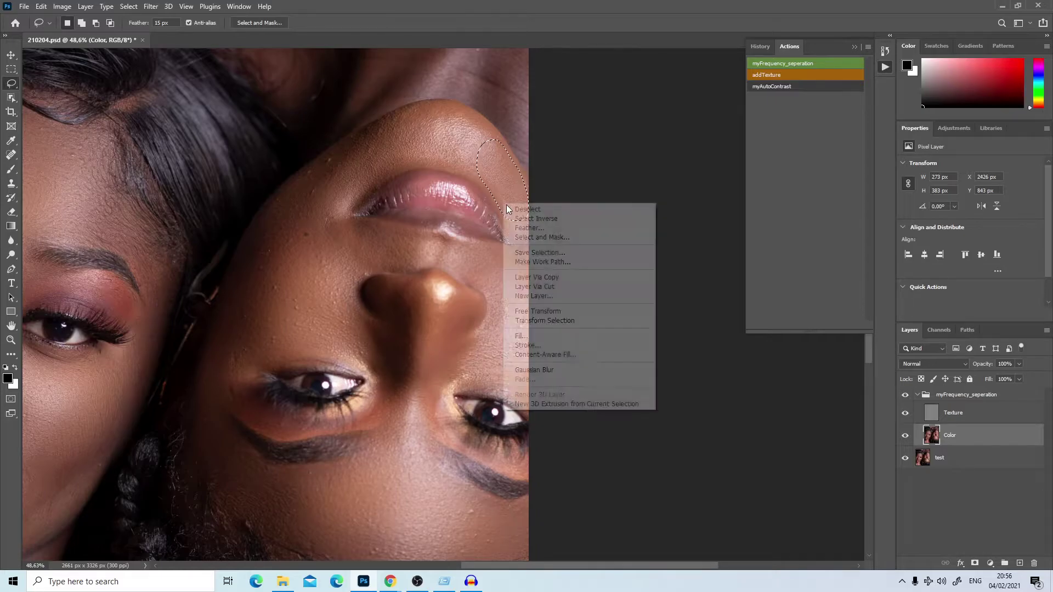
left_click(517, 371)
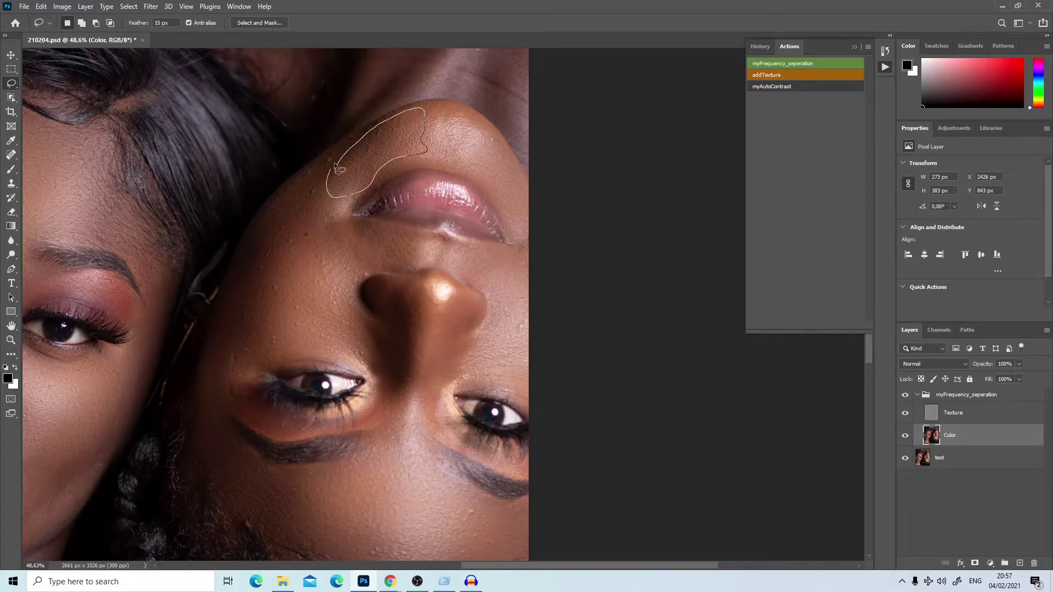
left_click_drag(334, 162, 335, 164)
right_click(358, 158)
left_click(394, 323)
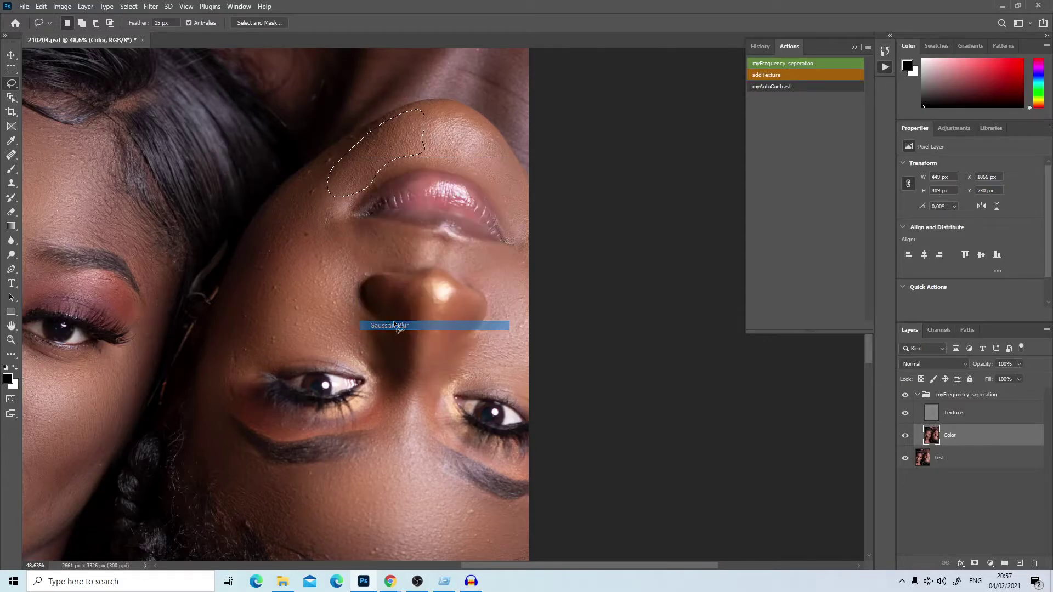
Outline the highlight at the tip of her chin and reapply the last Gaussian Blur to it.
mouse_move(473, 154)
left_mouse_down()
mouse_move(418, 143)
mouse_move(416, 129)
mouse_move(443, 105)
mouse_move(472, 115)
mouse_move(473, 151)
left_mouse_up()
right_click(457, 140)
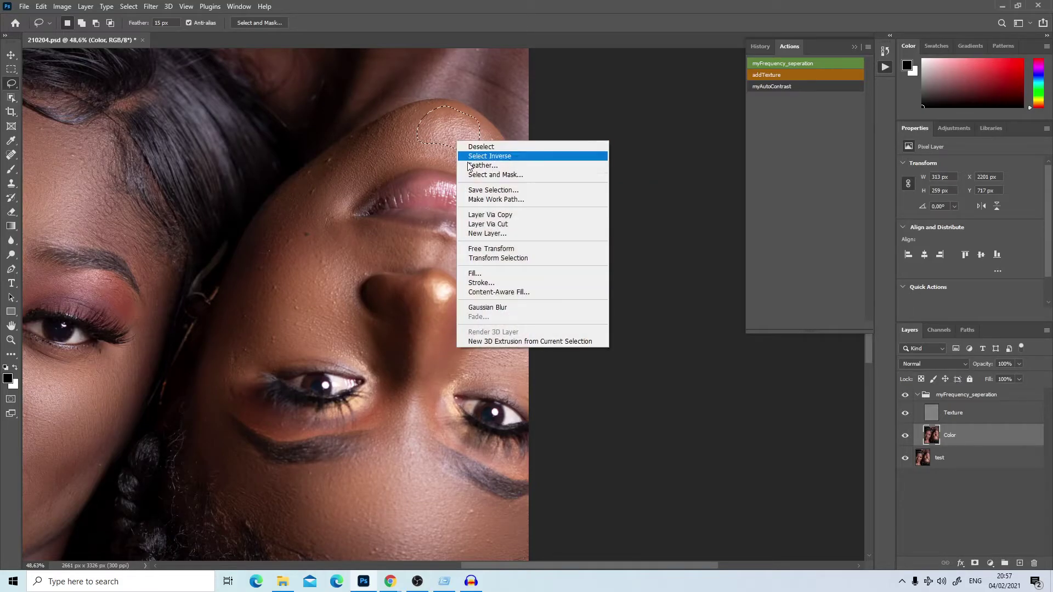
left_click(478, 274)
left_click(595, 154)
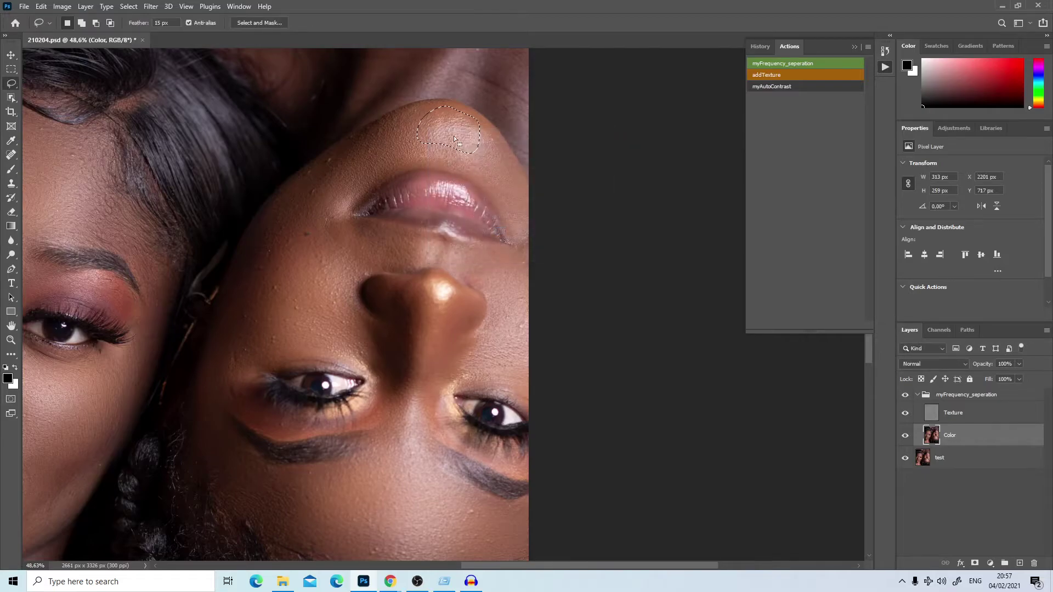
right_click(454, 139)
left_click(495, 303)
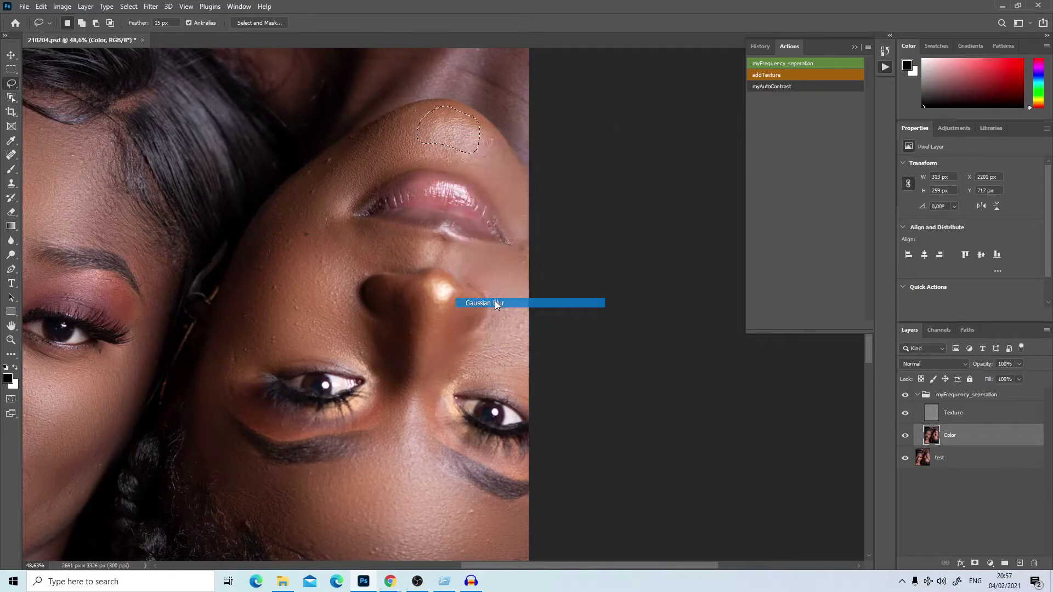
Outline the chest skin in the image's upper right corner, above the neck, and apply a Gaussian Blur with a 36 px radius.
scroll(439, 163, "up", 5)
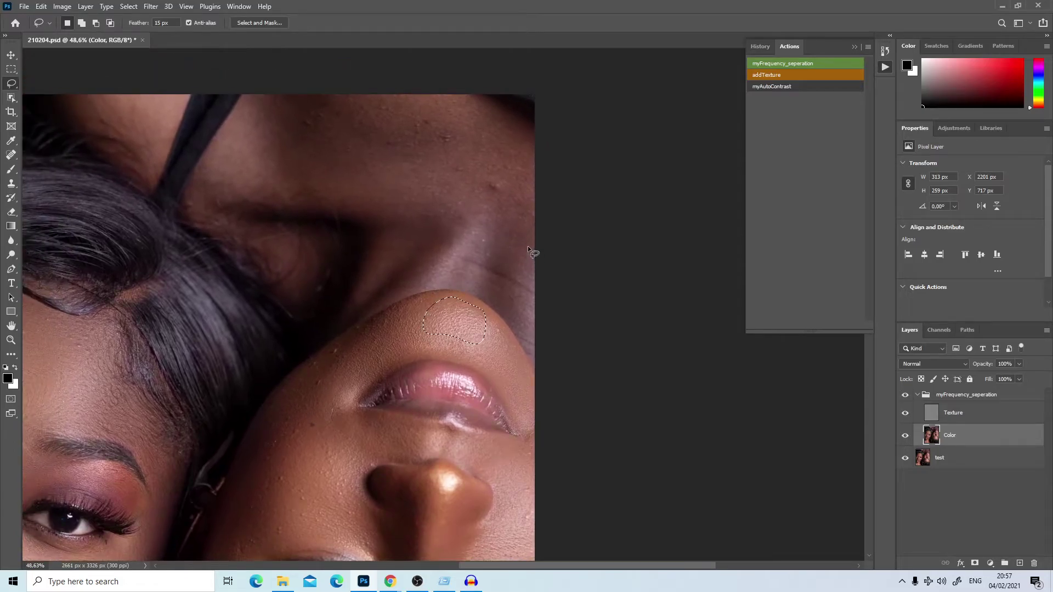
mouse_move(526, 264)
left_mouse_down()
mouse_move(490, 205)
mouse_move(394, 182)
mouse_move(347, 190)
mouse_move(279, 179)
mouse_move(303, 163)
mouse_move(277, 91)
mouse_move(341, 74)
mouse_move(547, 81)
mouse_move(575, 133)
mouse_move(578, 270)
mouse_move(533, 264)
left_mouse_up()
left_click(151, 6)
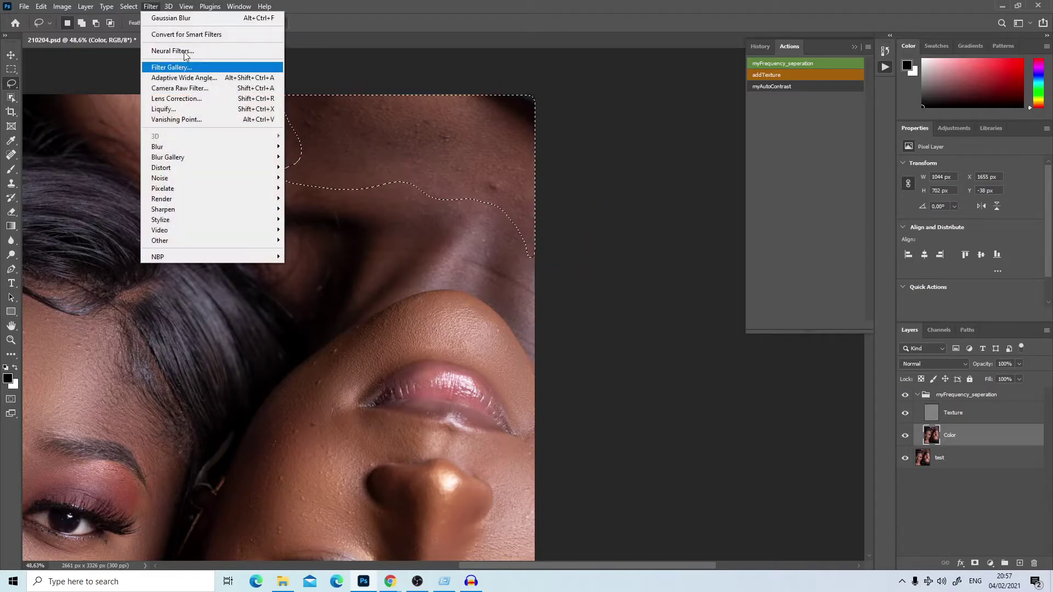
mouse_move(206, 148)
left_click(313, 188)
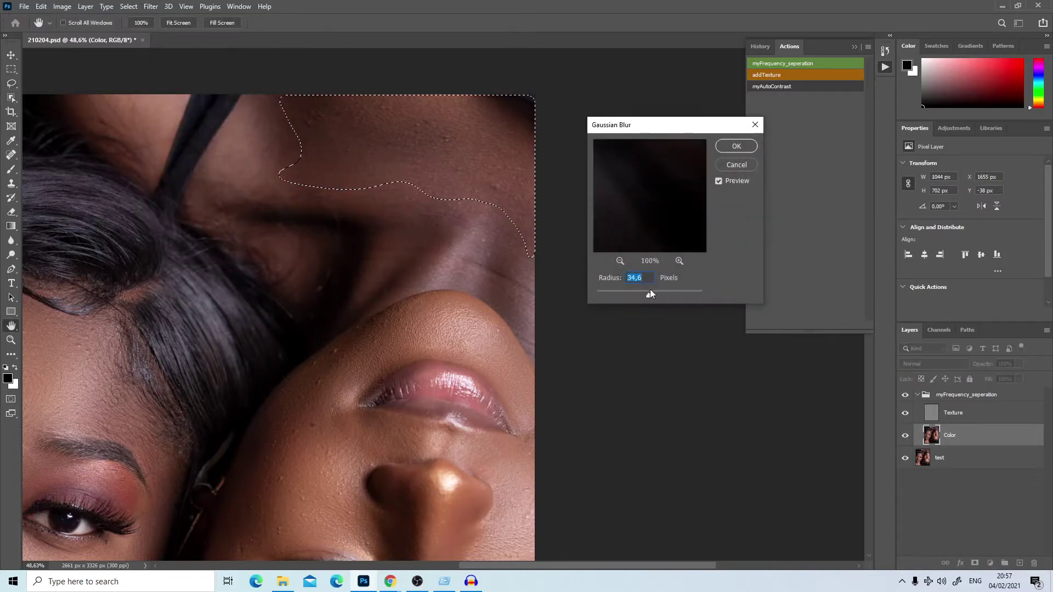
left_click_drag(650, 293, 649, 293)
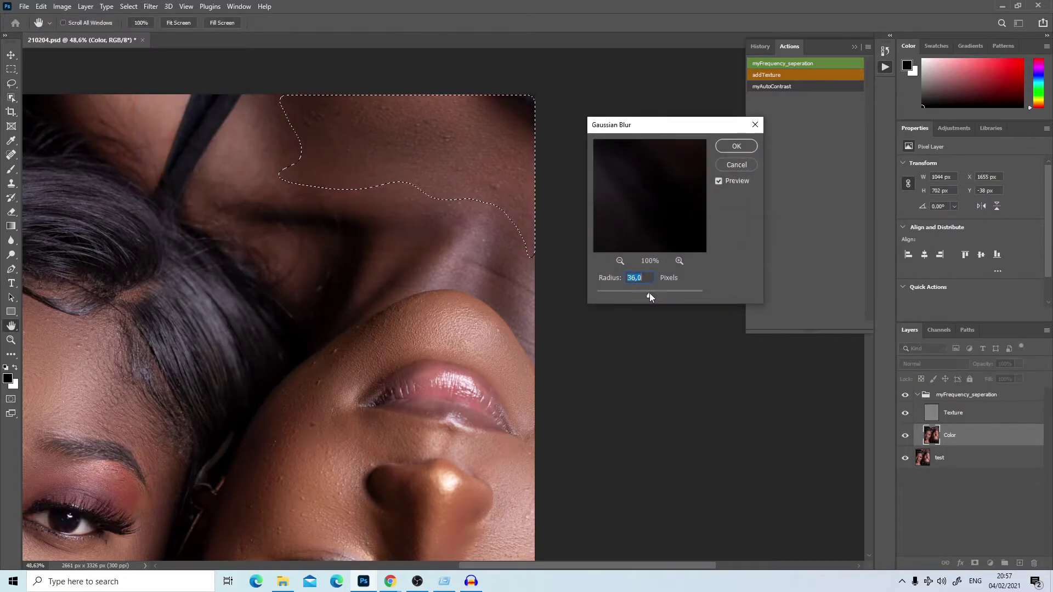
key("Return")
Outline the chest skin beside the black strap, reapply the last Gaussian Blur, and clear the selection.
mouse_move(296, 165)
left_mouse_down()
mouse_move(410, 207)
mouse_move(360, 207)
mouse_move(359, 225)
mouse_move(386, 236)
mouse_move(409, 200)
left_mouse_up()
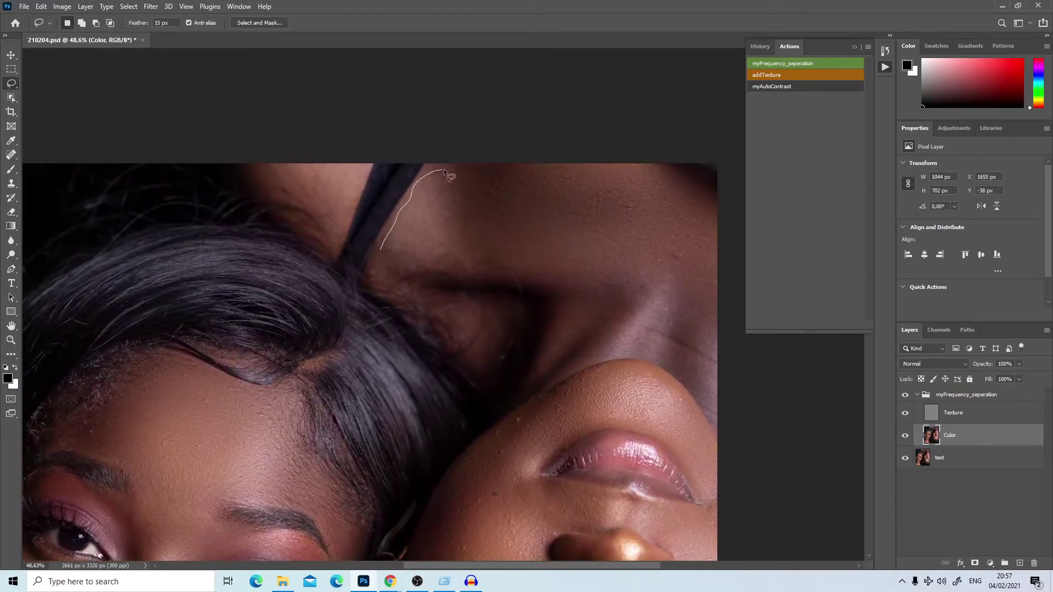
left_click_drag(399, 260, 395, 247)
right_click(405, 231)
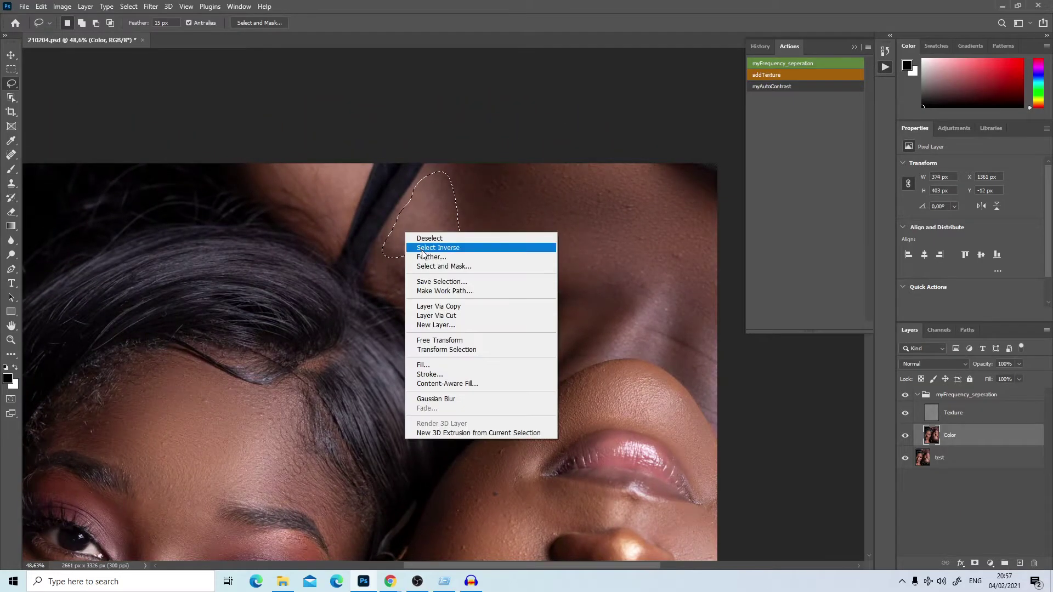
left_click(437, 399)
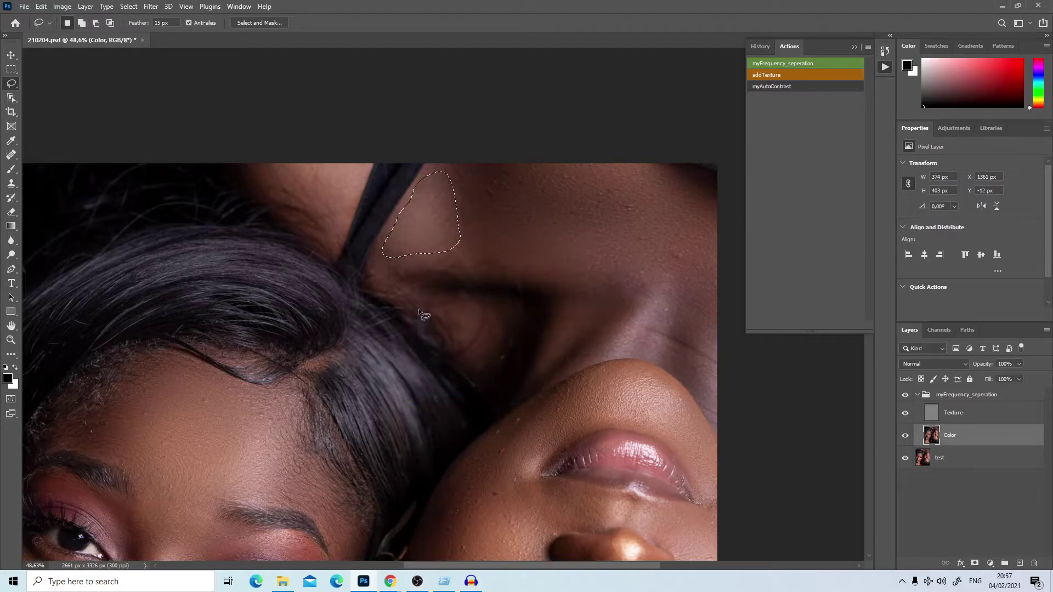
key("ctrl+d")
Outline the neck skin below the upright woman's chin and apply a Gaussian Blur with a 29.1 px radius.
left_click_drag(384, 305, 283, 107)
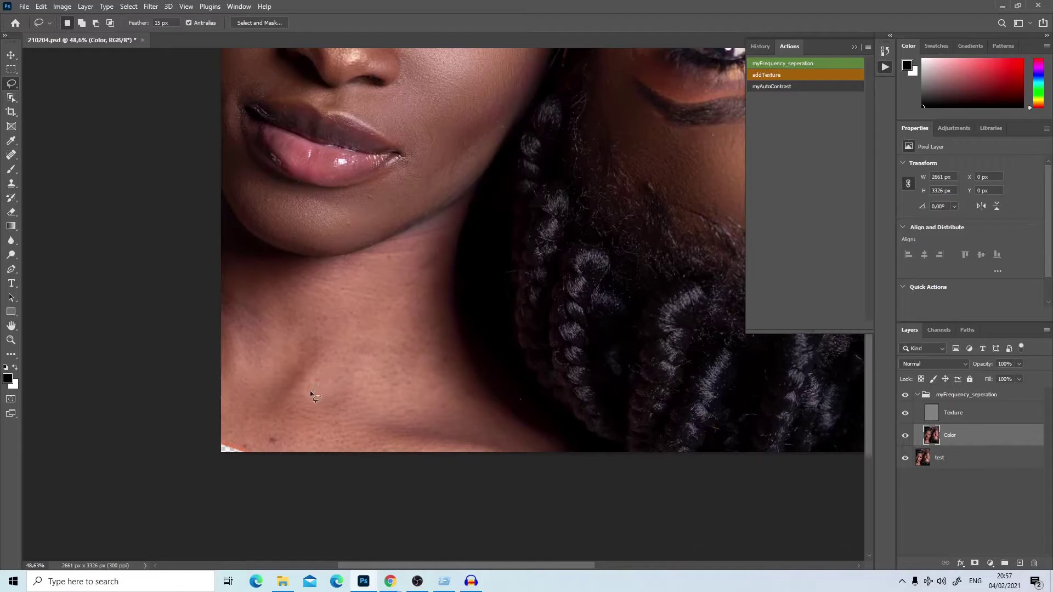
left_click_drag(310, 392, 340, 370)
mouse_move(444, 227)
left_mouse_down()
mouse_move(438, 322)
mouse_move(451, 367)
mouse_move(514, 440)
mouse_move(340, 421)
mouse_move(319, 386)
left_mouse_up()
left_click(150, 6)
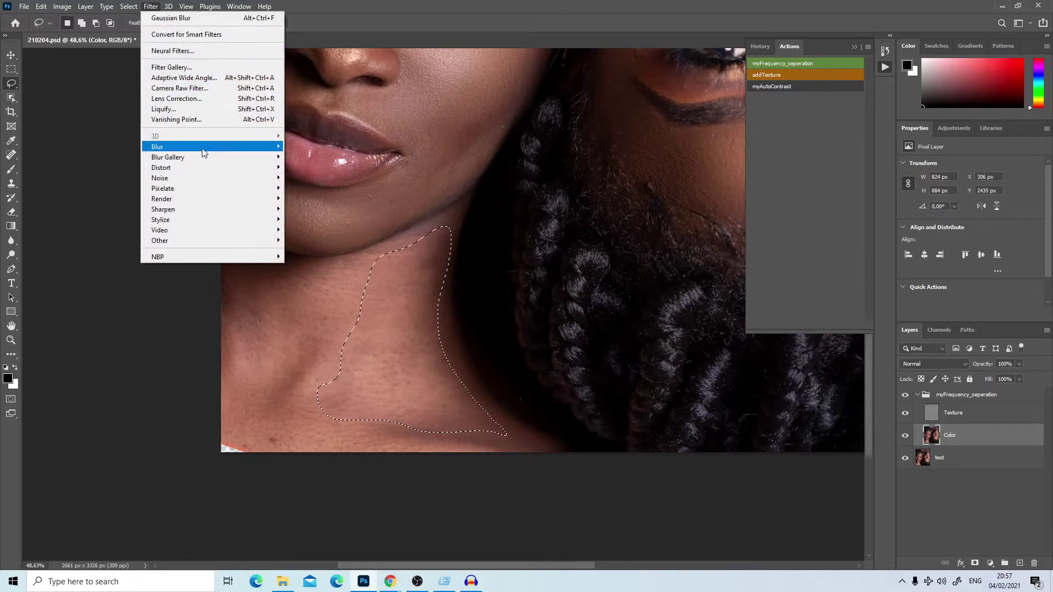
mouse_move(214, 147)
left_click(308, 188)
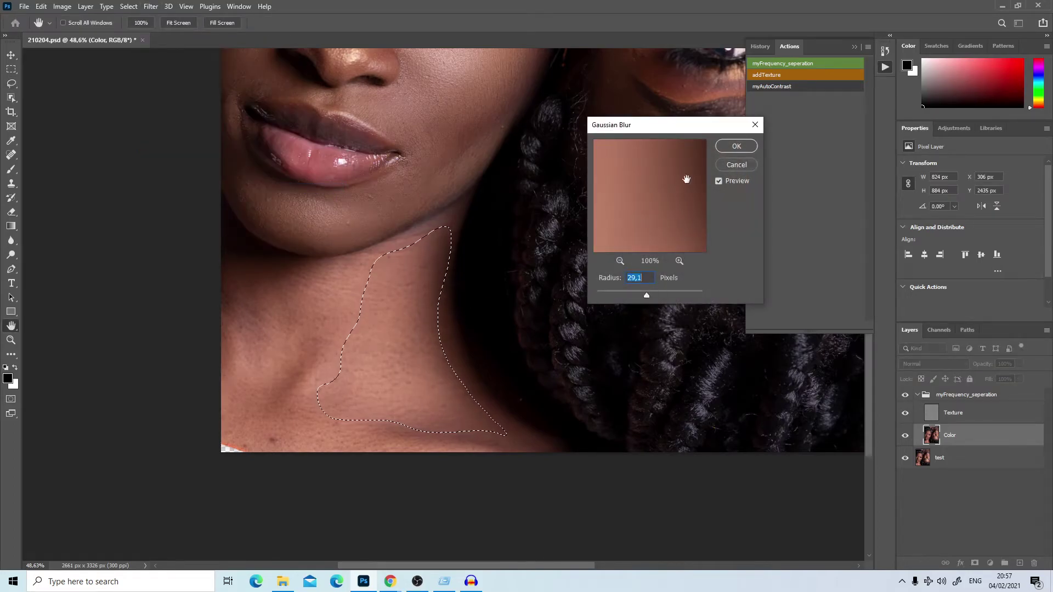
left_click(736, 146)
Outline the shadowed skin on the side of her neck nearest the image's edge for a Gaussian Blur.
left_click_drag(257, 387, 271, 379)
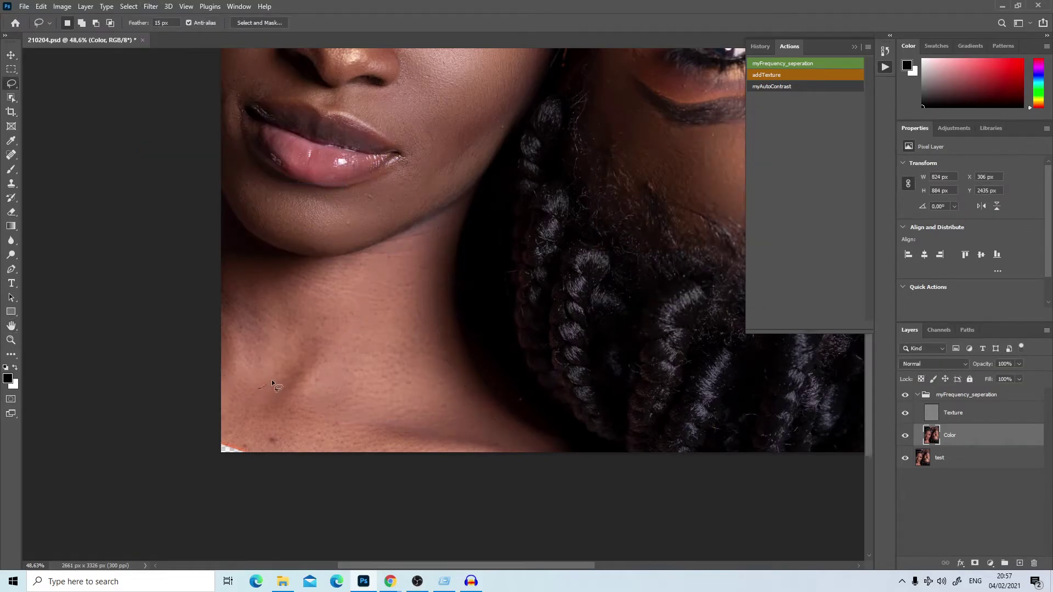
mouse_move(316, 318)
left_mouse_down()
mouse_move(299, 265)
mouse_move(233, 231)
mouse_move(226, 288)
mouse_move(256, 344)
mouse_move(247, 395)
mouse_move(257, 406)
left_mouse_up()
left_click(129, 6)
mouse_move(151, 7)
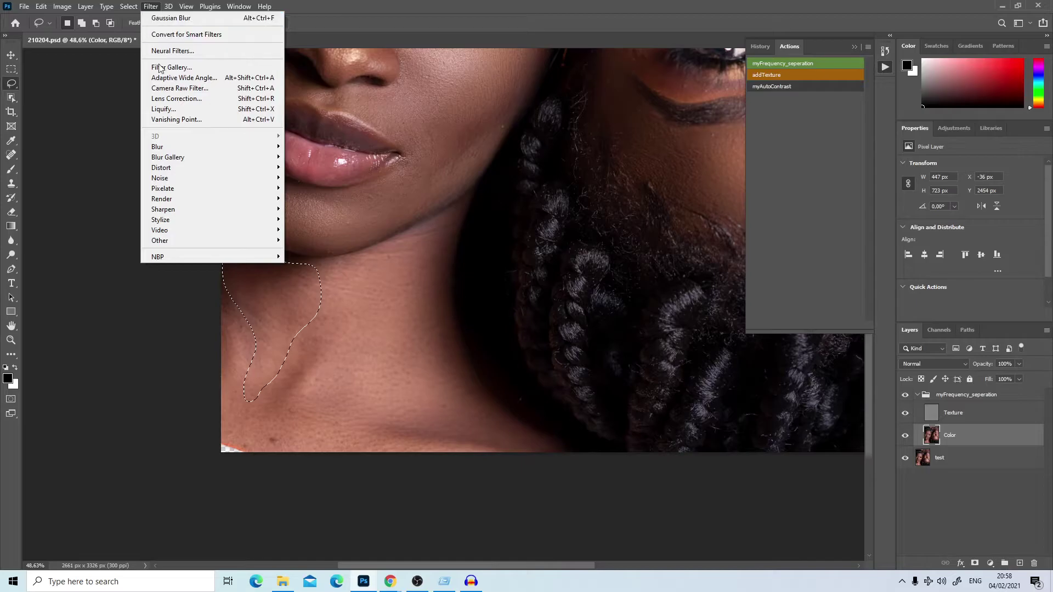
key("Escape")
Outline the collarbone skin along the image's lower edge, reapply the last Gaussian Blur, and clear the selection.
mouse_move(227, 431)
left_mouse_down()
mouse_move(313, 414)
mouse_move(421, 441)
mouse_move(447, 461)
left_mouse_up()
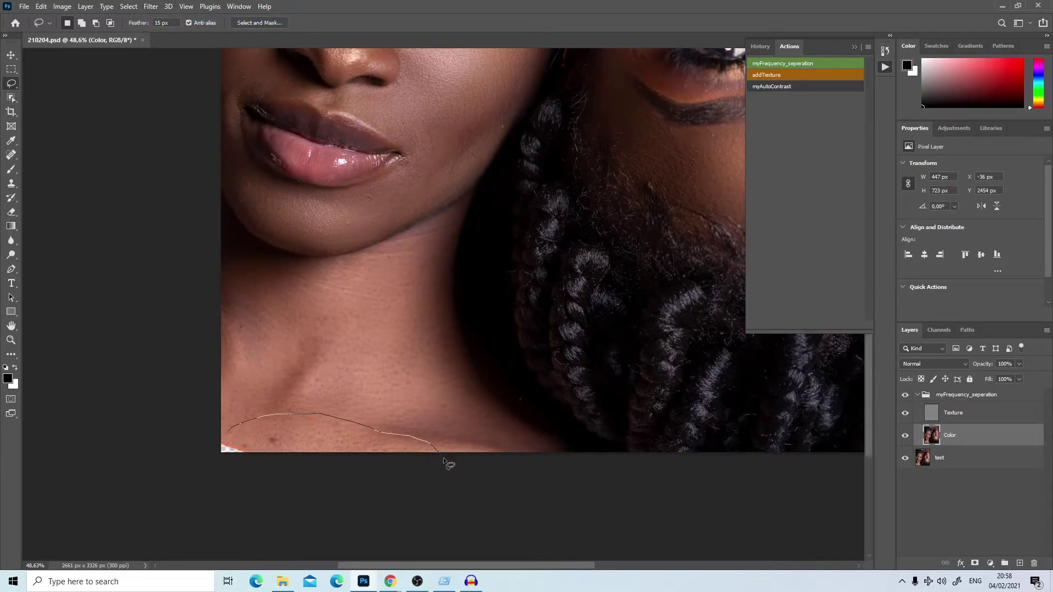
left_click(260, 429)
mouse_move(241, 425)
left_mouse_down()
mouse_move(233, 445)
mouse_move(300, 461)
mouse_move(440, 473)
mouse_move(482, 460)
mouse_move(247, 423)
left_mouse_up()
right_click(270, 432)
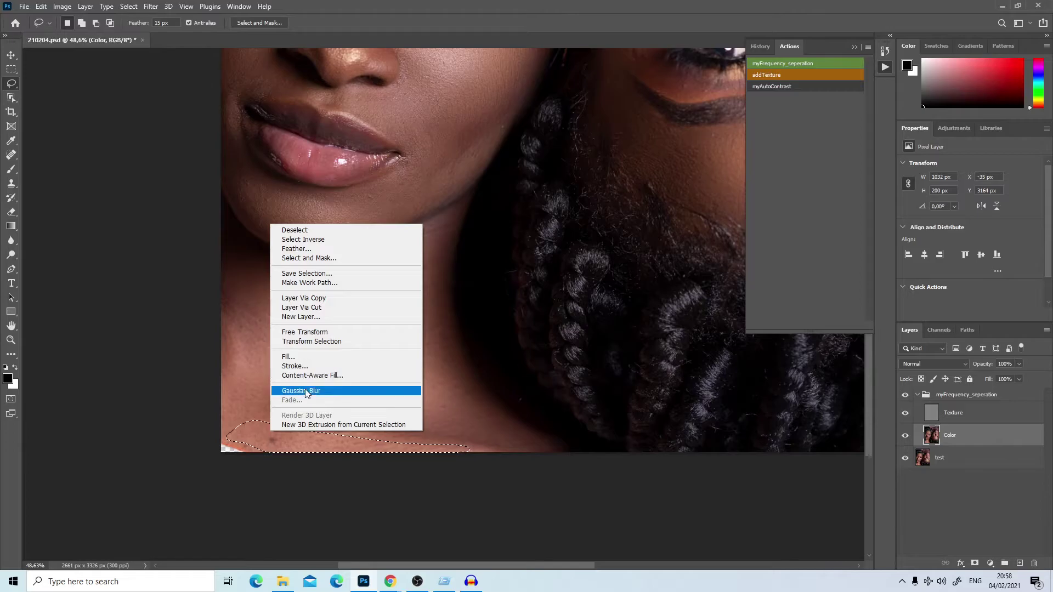
left_click(350, 393)
key("ctrl+d")
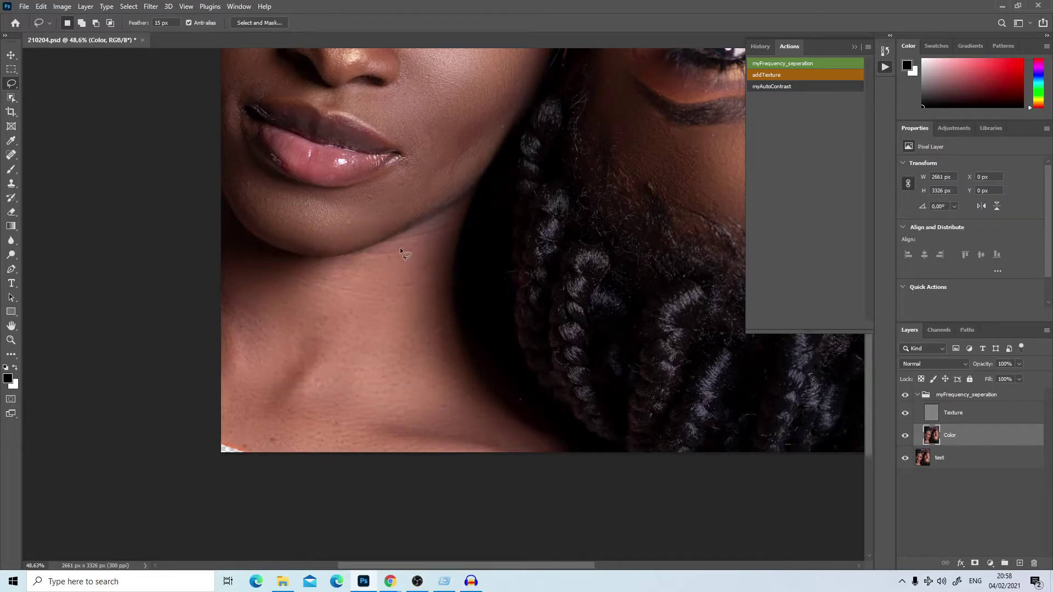
Compare the whole portrait with the myFrequency_seperation group hidden and shown.
key("ctrl+0")
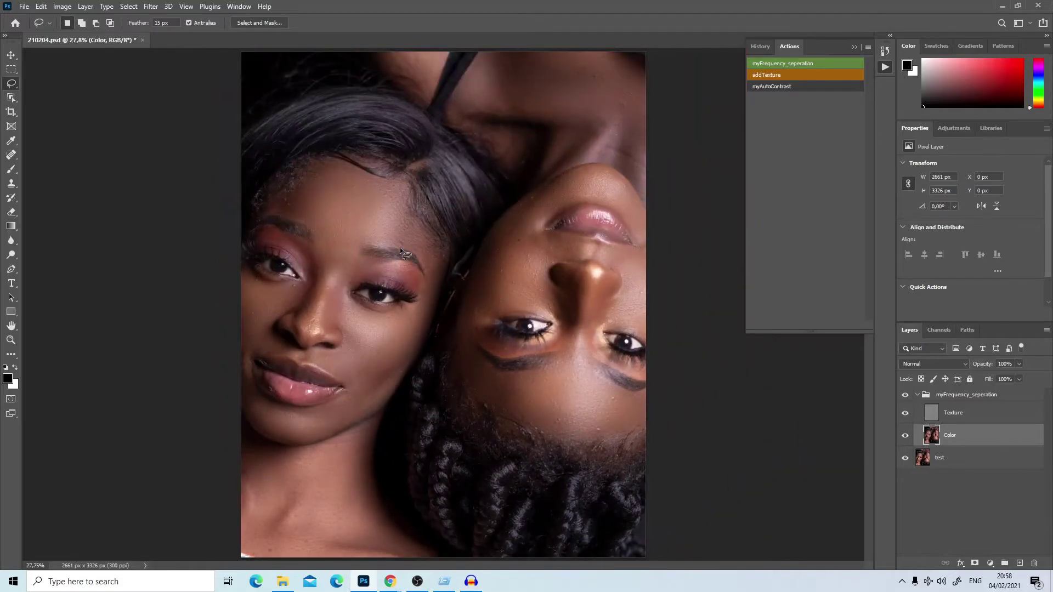
left_click(905, 396)
left_click(905, 395)
Clone out the blemishes on the upright woman's forehead on the Texture layer with the Clone Stamp, sampling clean skin nearby.
key("z")
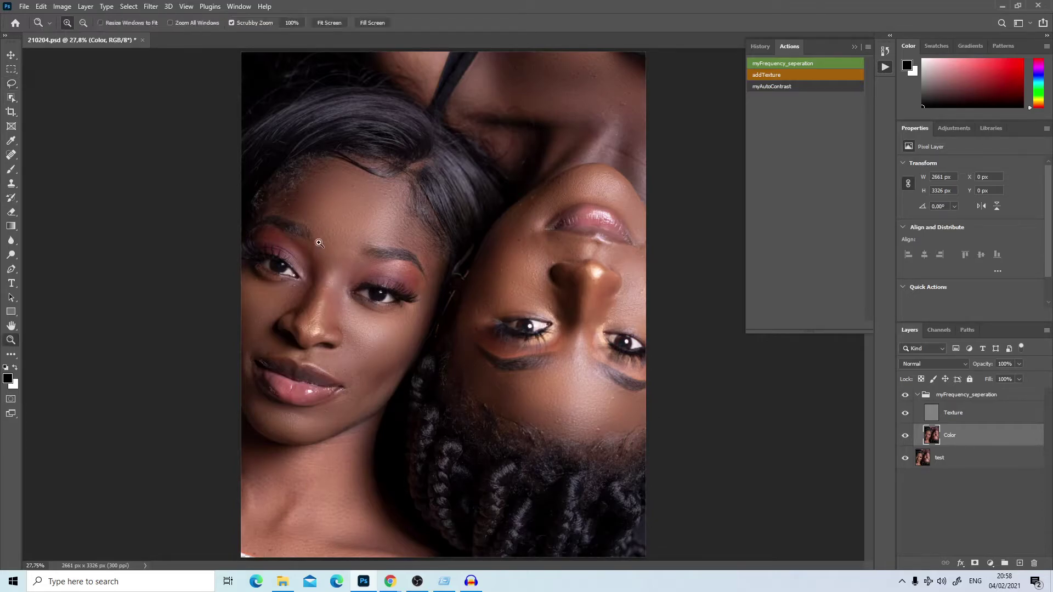
left_click_drag(323, 233, 367, 332)
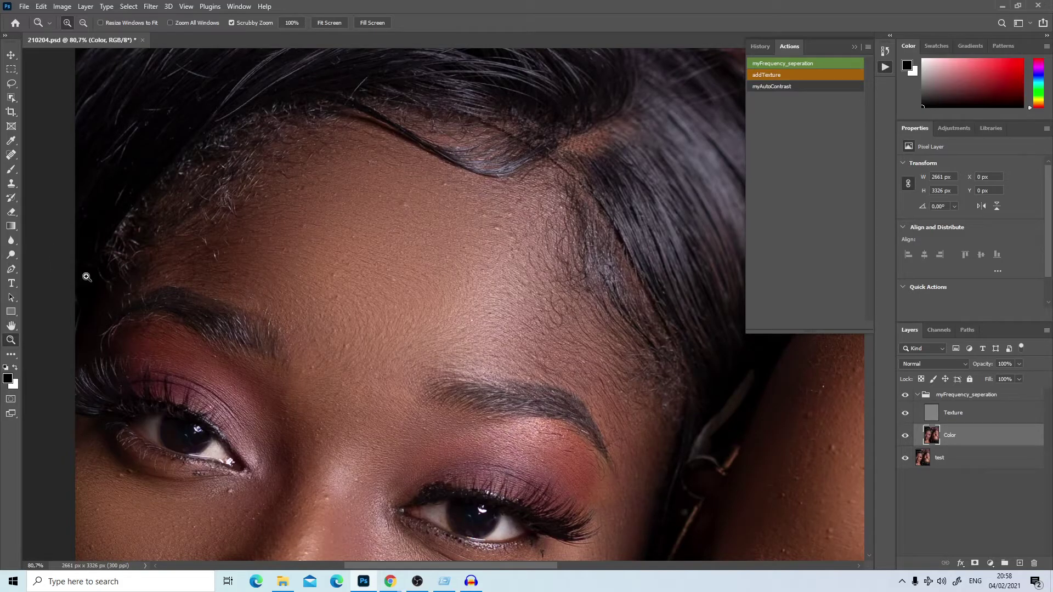
key("s")
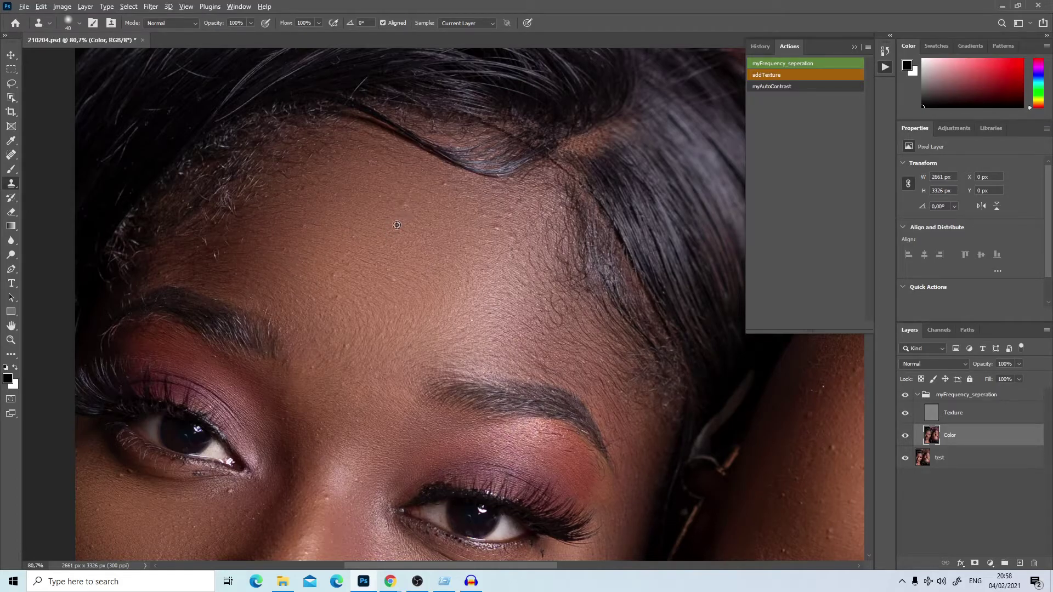
left_click(414, 203)
left_click(973, 418)
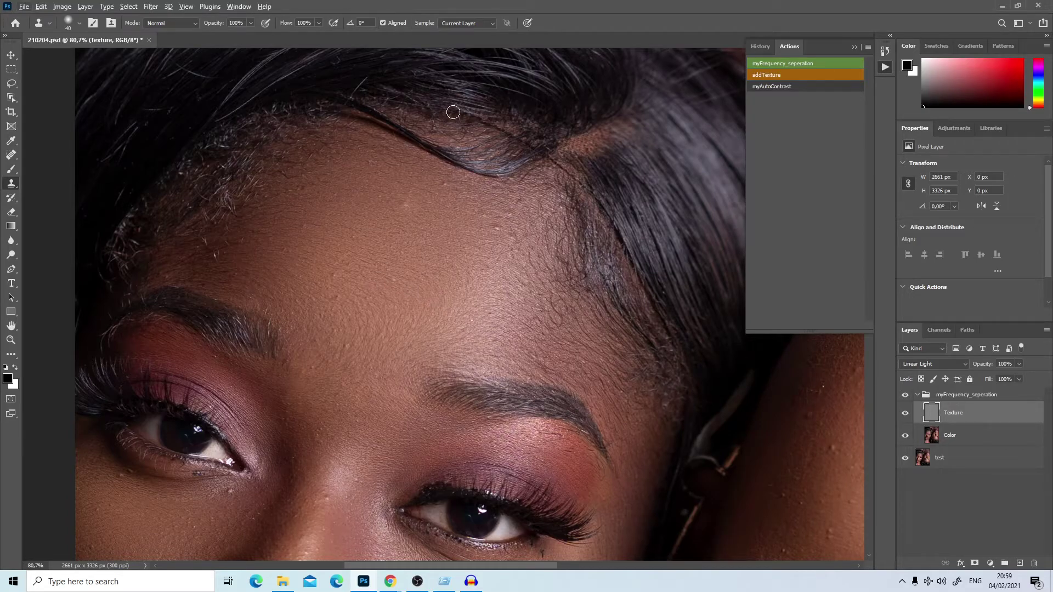
left_click(476, 23)
left_click(340, 311, "alt")
left_click_drag(493, 235, 496, 229)
left_click_drag(499, 227, 504, 225)
key("alt")
left_click(442, 194, "alt")
Clone clean skin texture over the bumps below her eye and on her cheek.
mouse_move(181, 328)
left_mouse_down()
mouse_move(219, 165)
mouse_move(242, 159)
left_mouse_up()
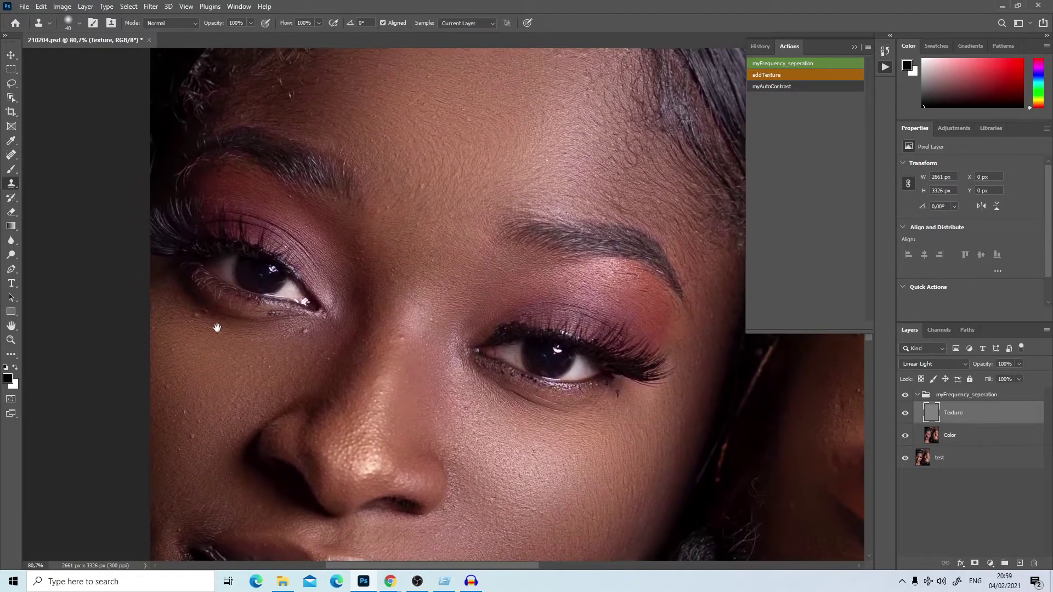
mouse_move(216, 329)
left_mouse_down()
mouse_move(252, 321)
mouse_move(239, 317)
left_mouse_up()
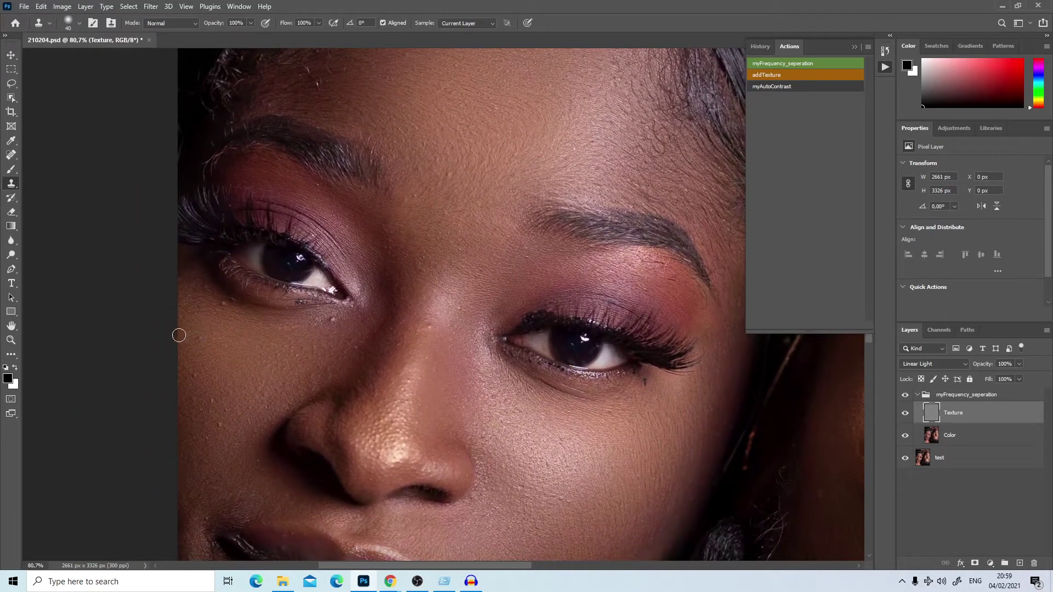
key("alt")
left_click(360, 322)
key("ctrl+z")
left_click(319, 333, "alt")
left_click(329, 322)
left_click(300, 375)
key("alt")
left_click(219, 427, "alt")
key("ctrl+shift+v")
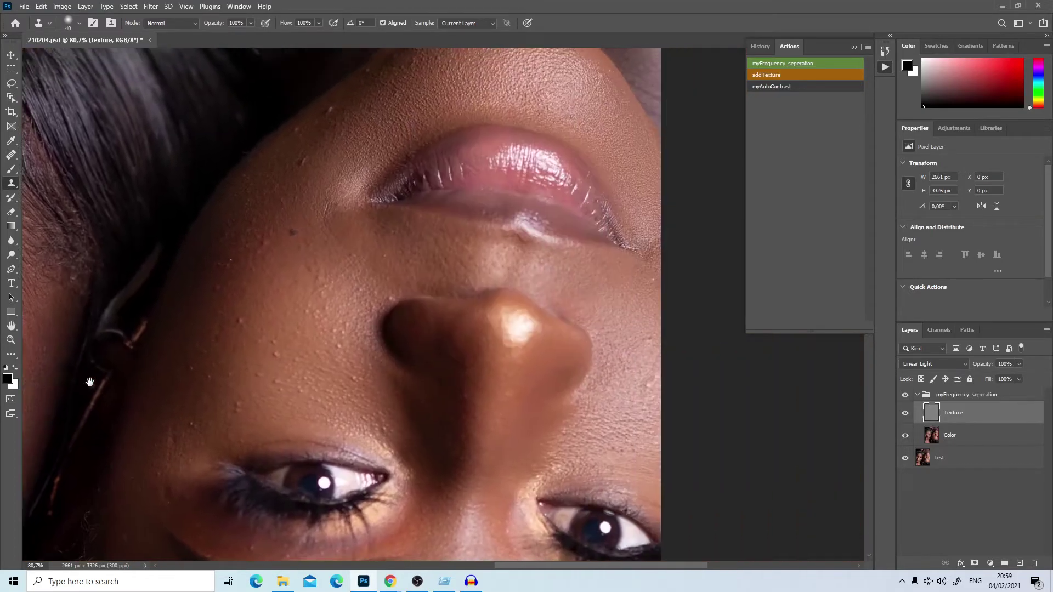
Clone out the bumps on the upside-down woman's cheek between her eye and mouth, resampling nearby skin.
left_click_drag(87, 376, 278, 313)
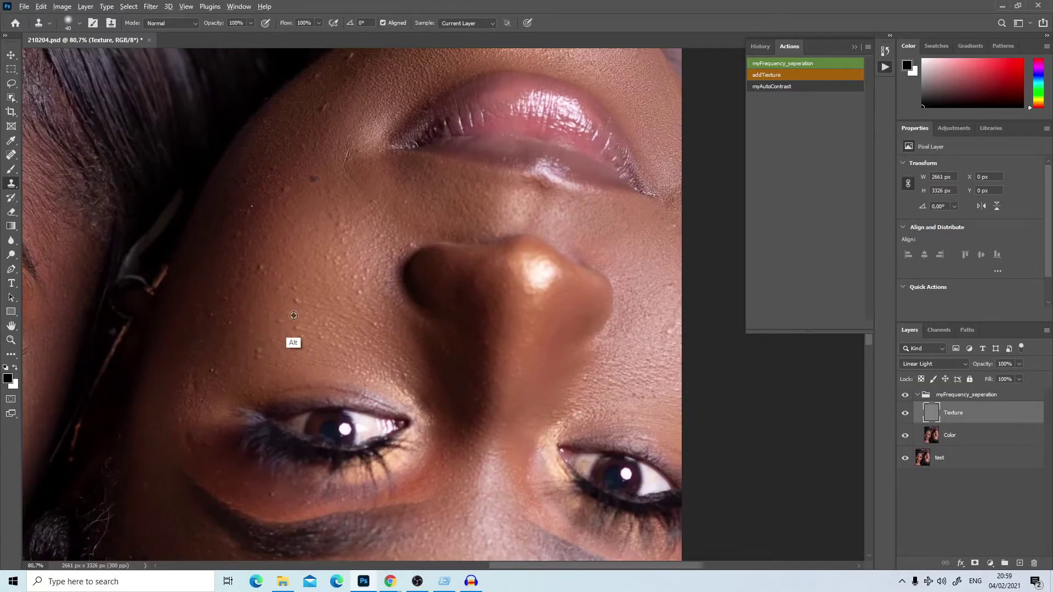
left_click(245, 290, "alt")
left_click(226, 264, "alt")
left_click(434, 322, "alt")
left_click(357, 333, "alt")
left_click(330, 324, "alt")
Clone out the spots along the upside-down woman's jaw beside the corner of her mouth.
mouse_move(250, 231)
left_mouse_down()
mouse_move(336, 353)
mouse_move(307, 340)
left_mouse_up()
left_click(566, 236, "alt")
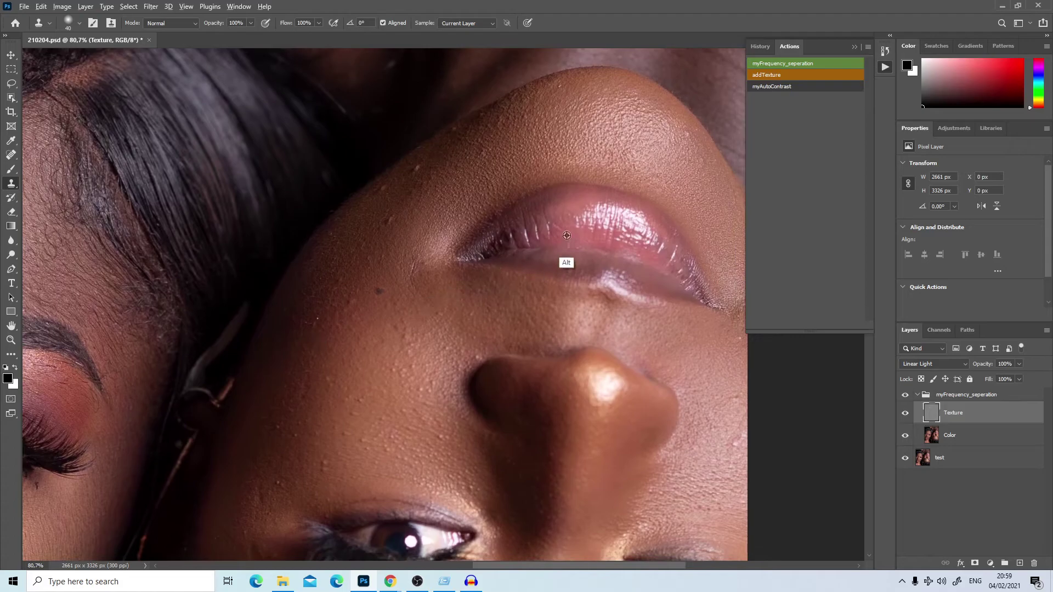
left_click(375, 233, "alt")
left_click(391, 220, "alt")
left_click(383, 204, "alt")
left_click(243, 267)
Collapse the myFrequency_seperation group and adjust its opacity.
key("ctrl+0")
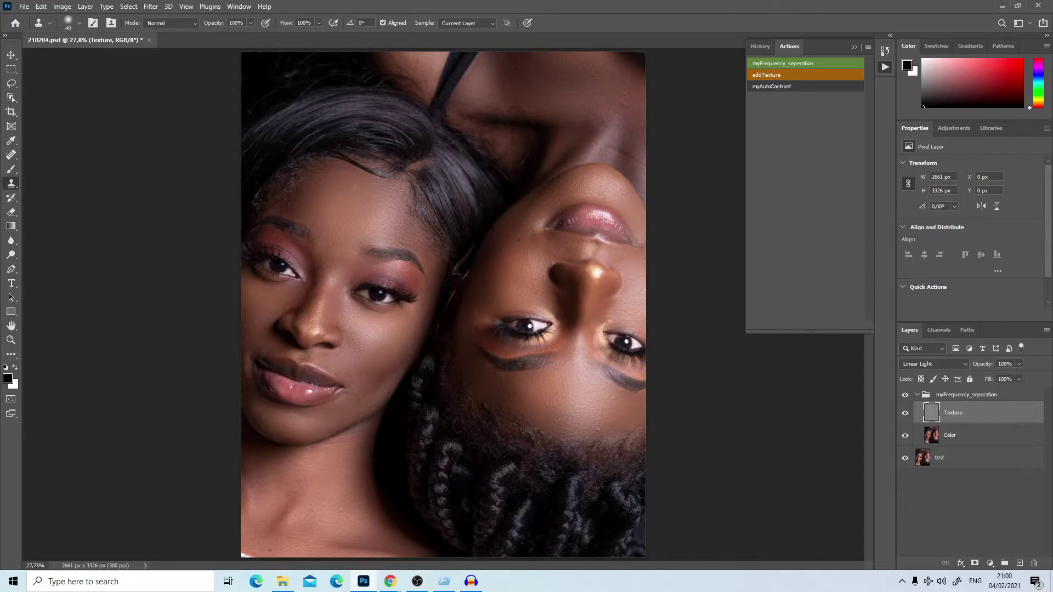
left_click(11, 55)
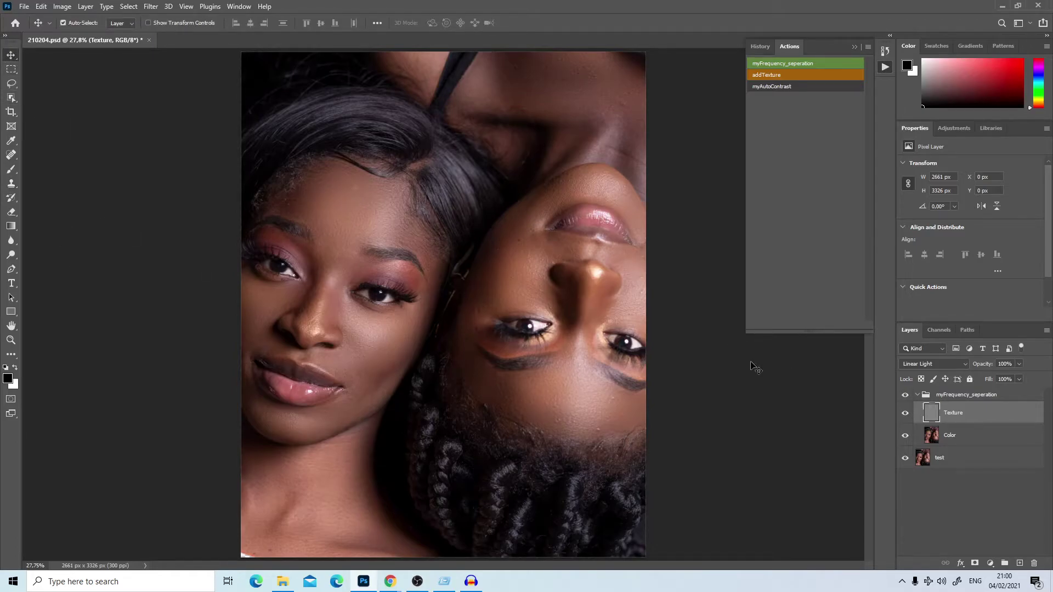
left_click(917, 395)
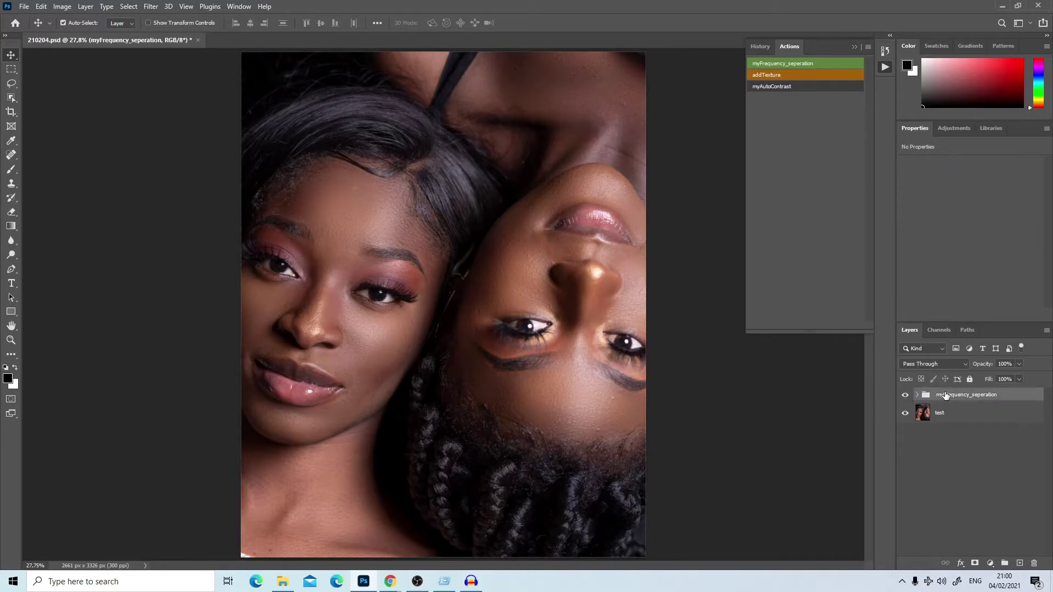
left_click(1018, 363)
left_click_drag(969, 374, 974, 375)
left_click(992, 433)
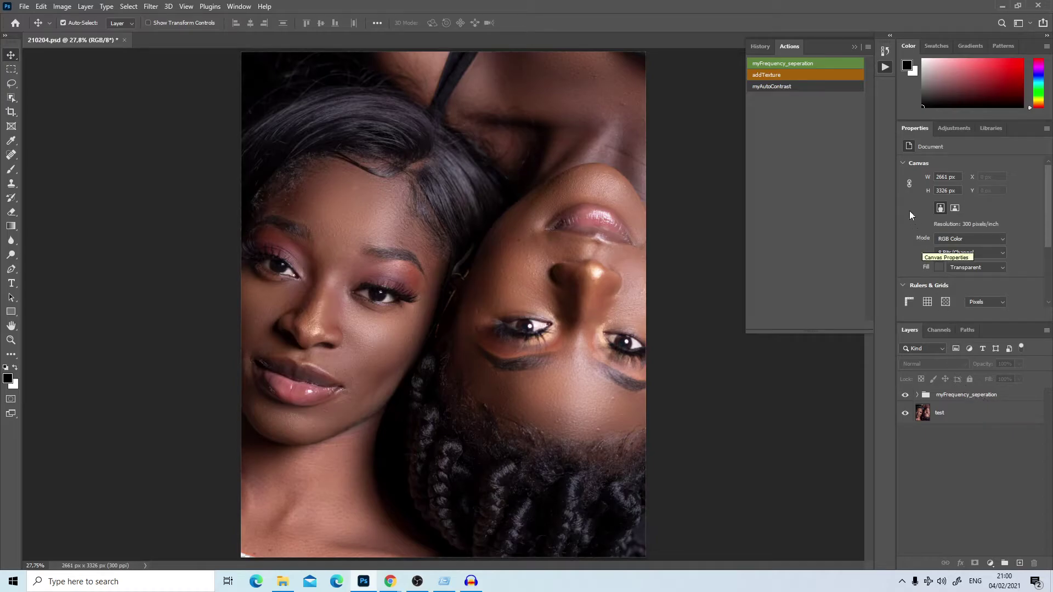
Run the myAutoContrast action and expand the layer group it creates.
left_click(822, 86)
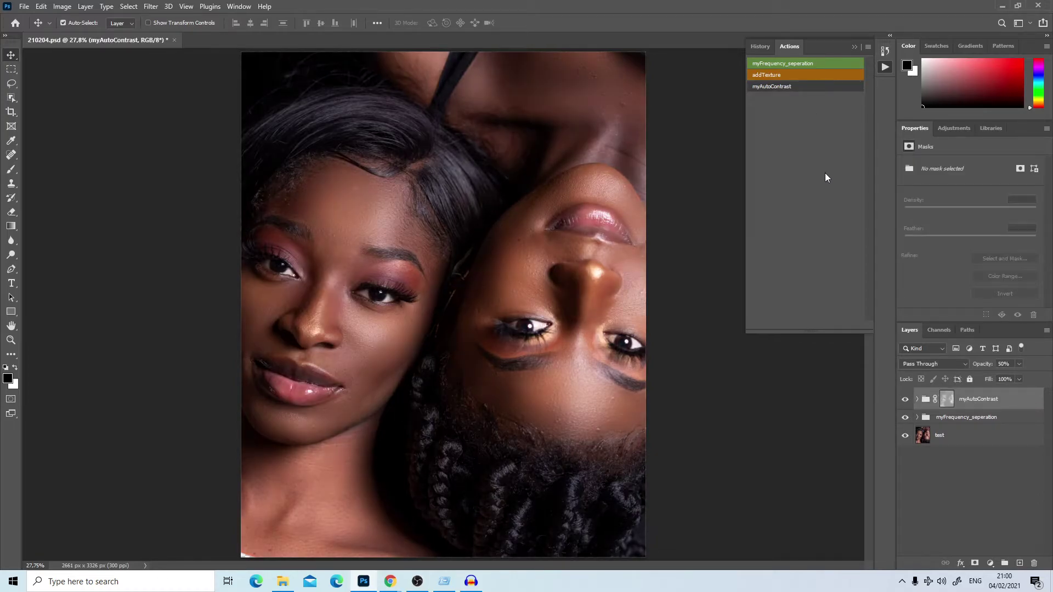
left_click(917, 401)
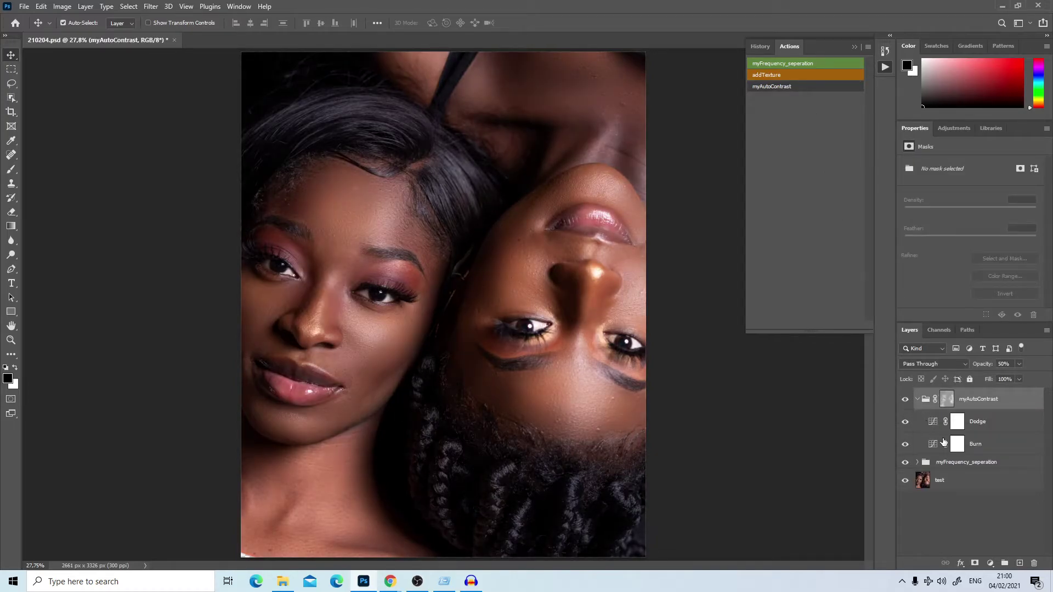
Examine the blend modes of the Burn and Dodge curves layers and the myAutoContrast group's layer mask.
left_click(985, 446)
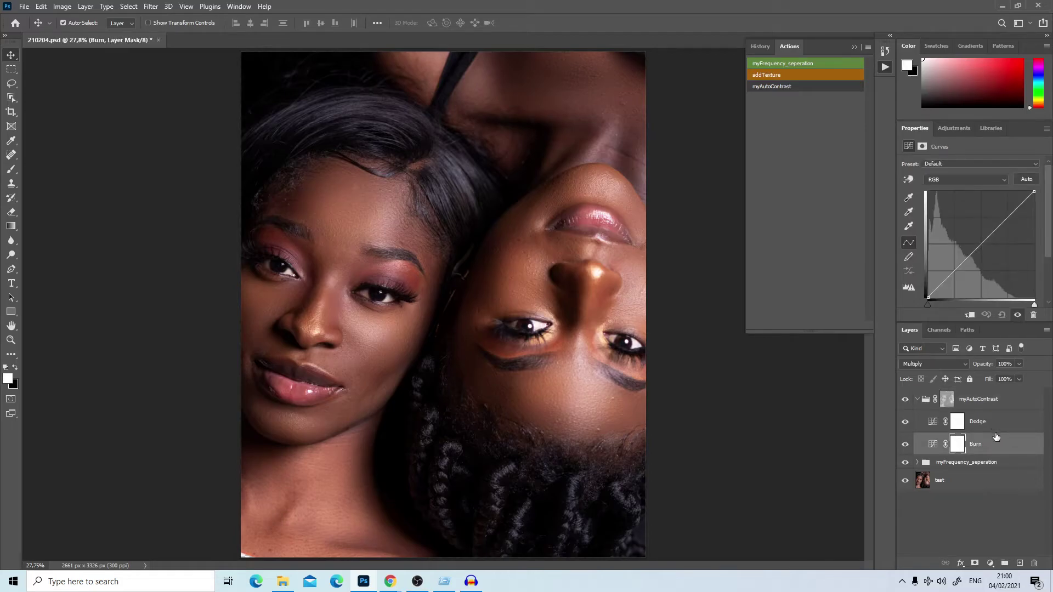
left_click(999, 427)
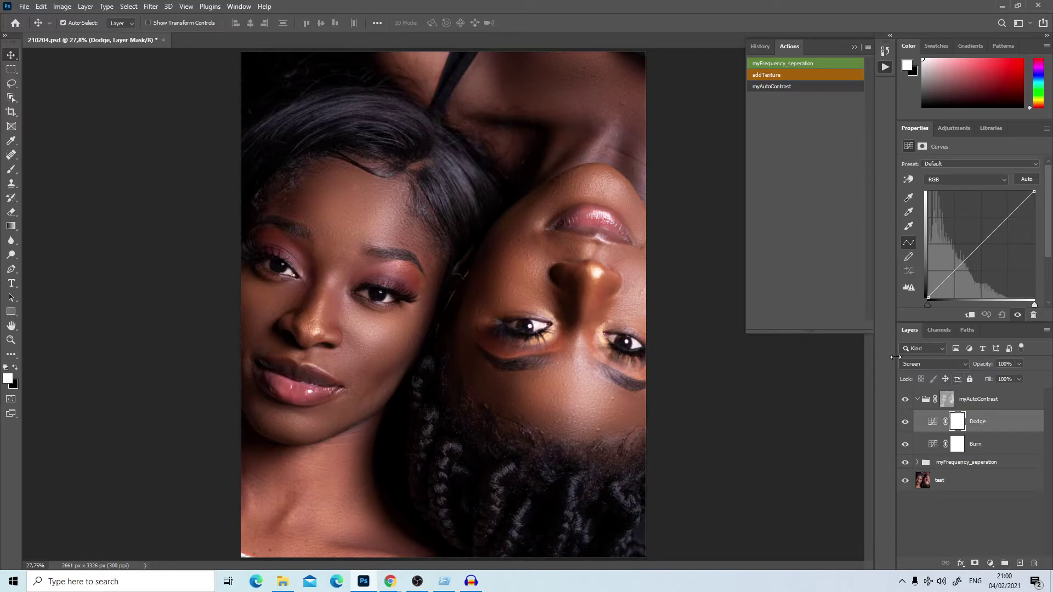
left_click(913, 367)
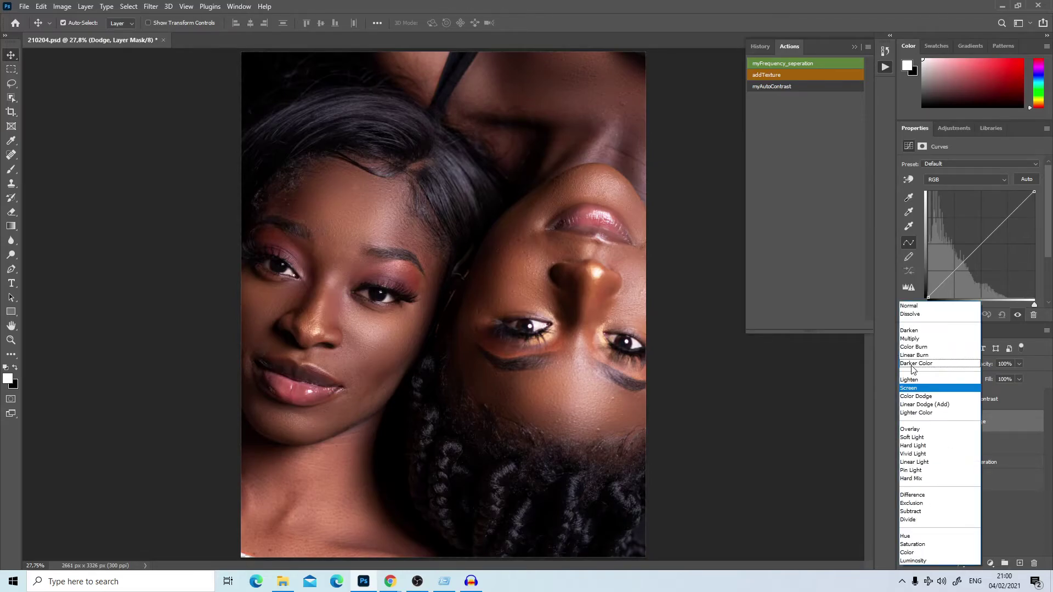
left_click(877, 392)
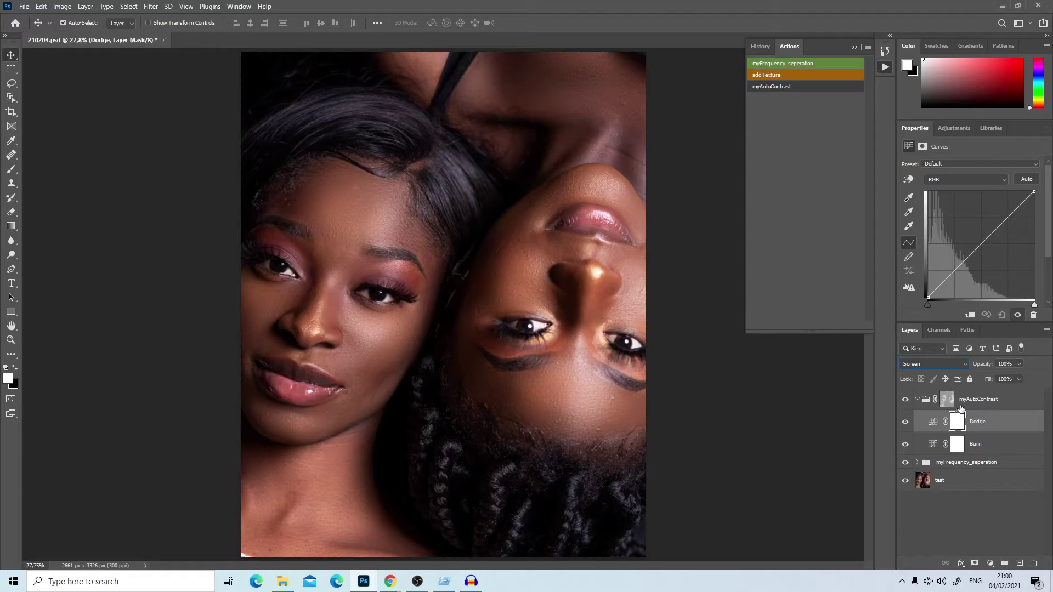
left_click(948, 403)
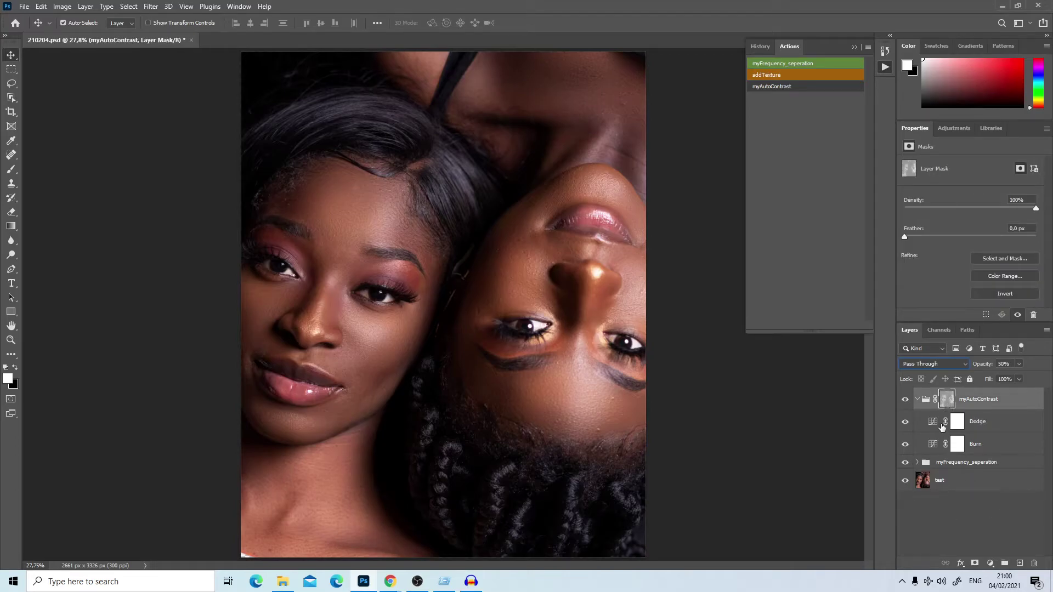
left_click(947, 401, "alt")
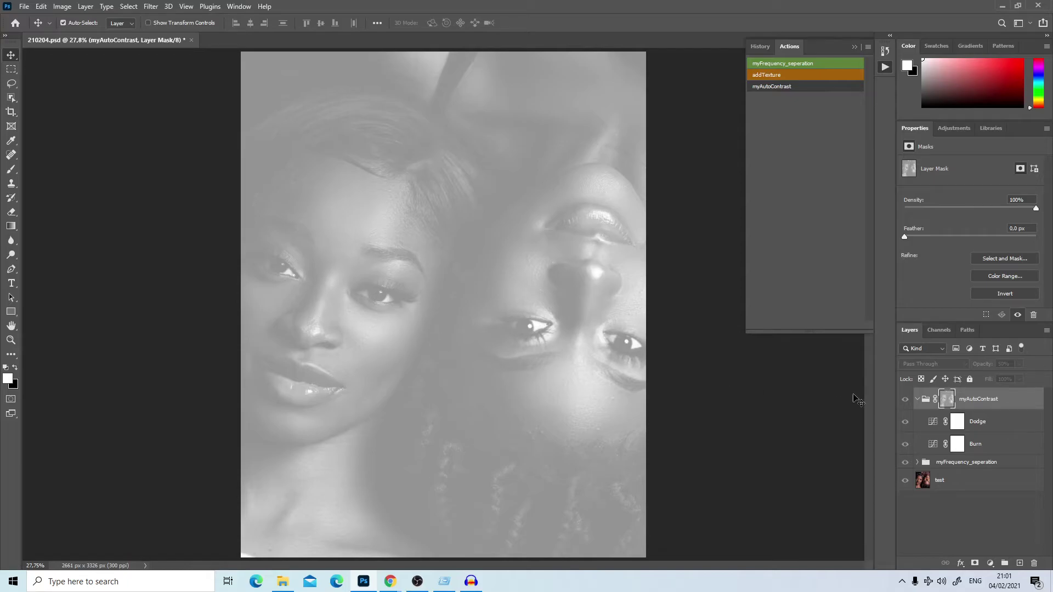
left_click(902, 405)
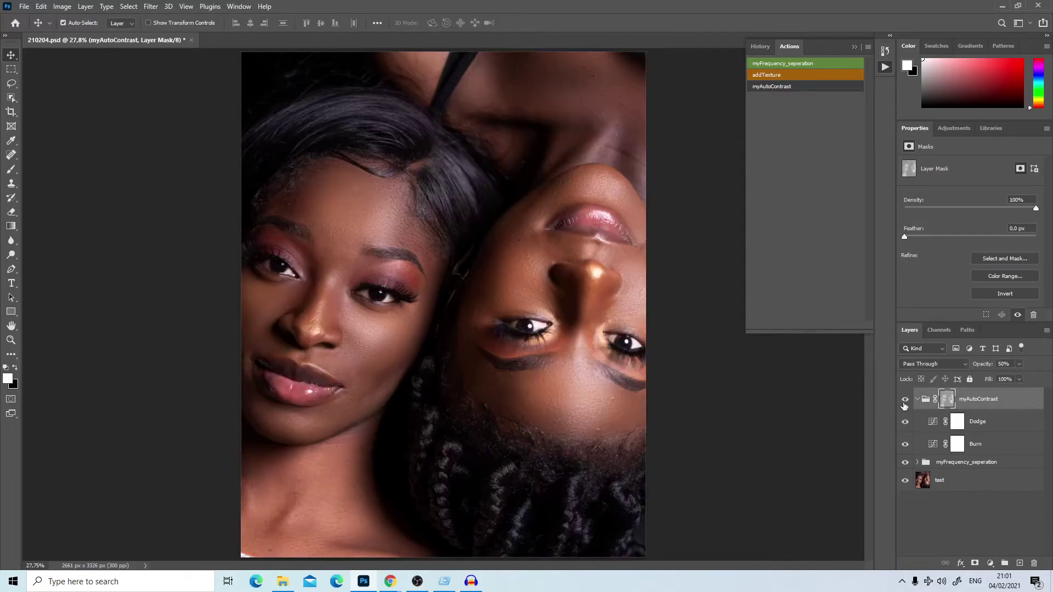
left_click(917, 399)
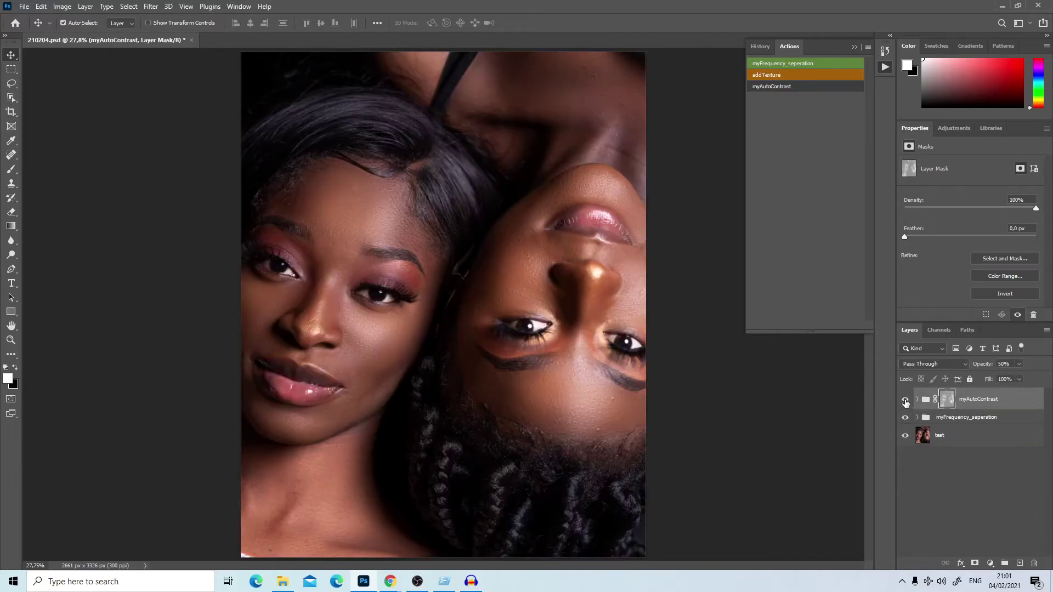
Set the myAutoContrast group's opacity to 52% and compare the portrait with and without the group.
left_click(905, 400)
left_click(905, 400)
left_click_drag(1031, 379, 1021, 374)
left_click(920, 425)
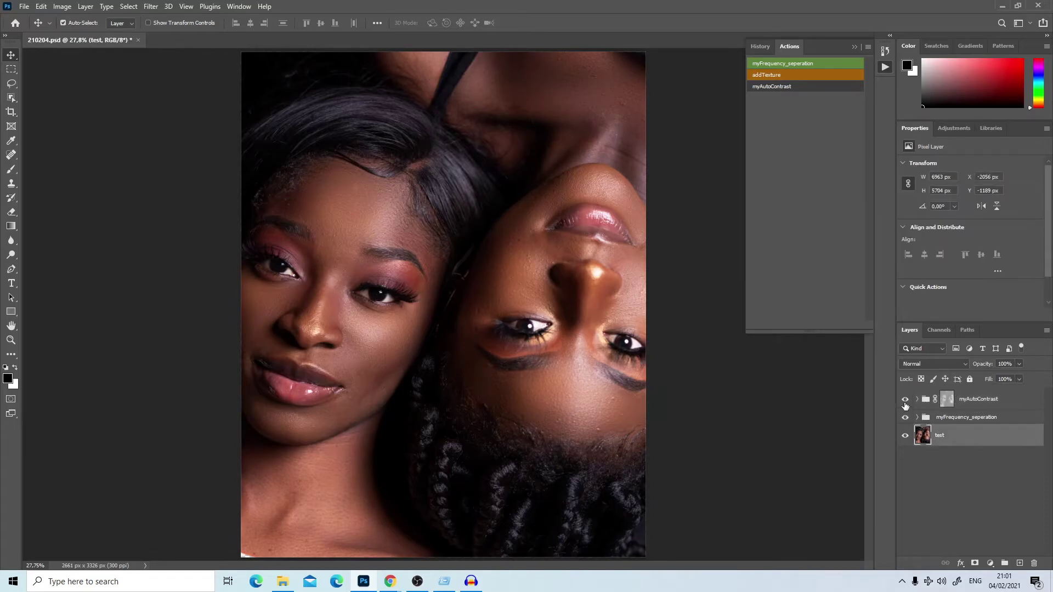
left_click(905, 401)
left_click(906, 400)
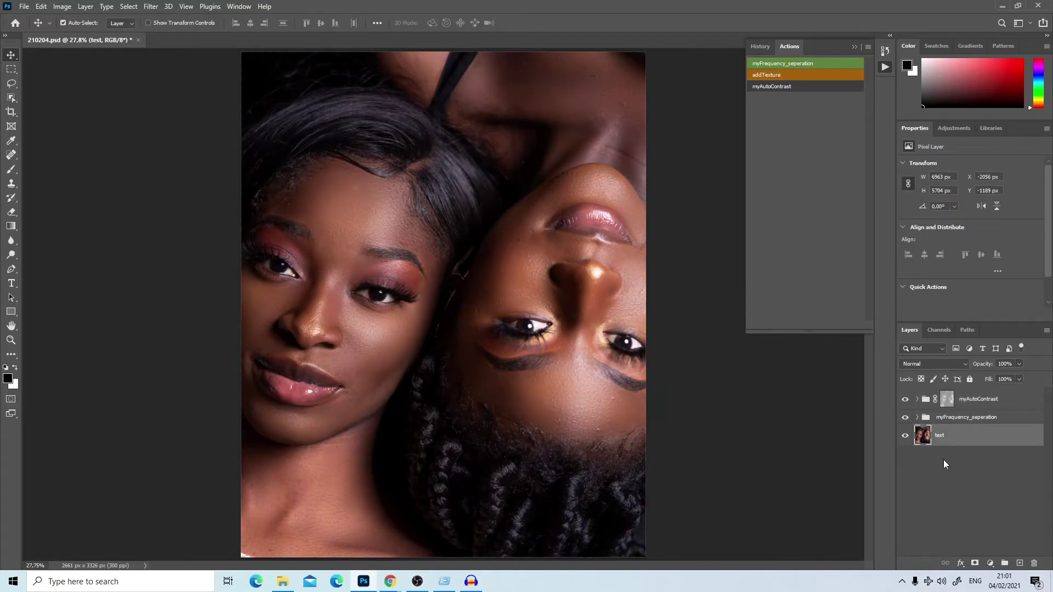
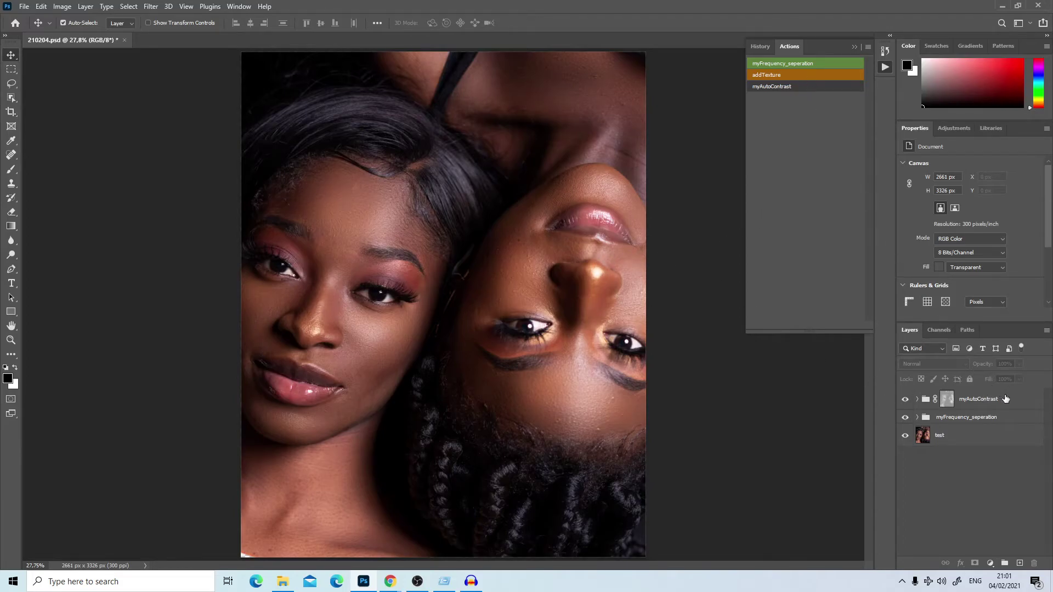
Run the addTexture action above the myAutoContrast group with a High Pass radius of 1.2 pixels.
left_click(948, 399)
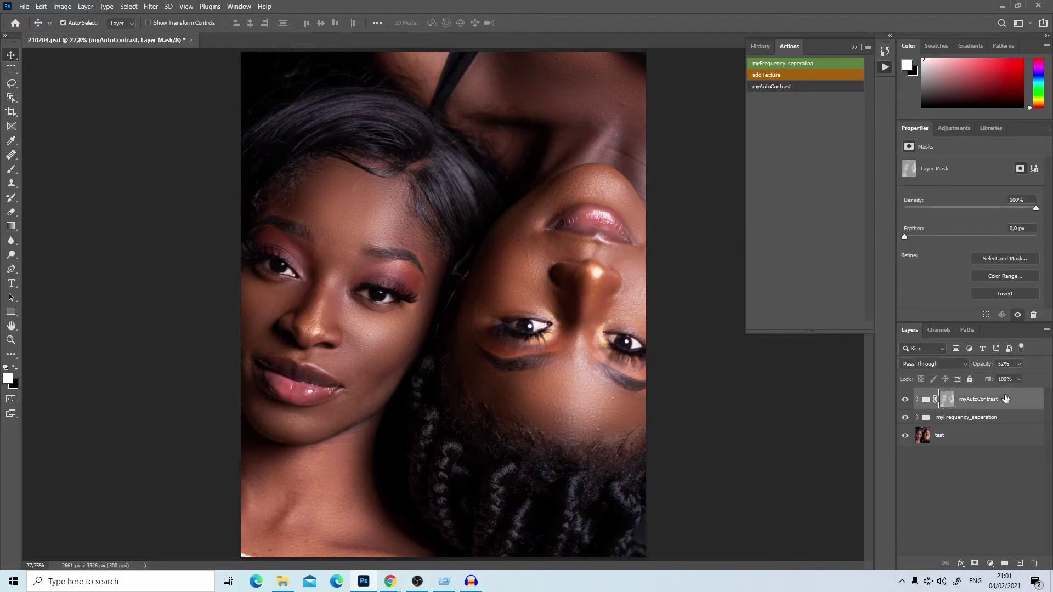
left_click(761, 75)
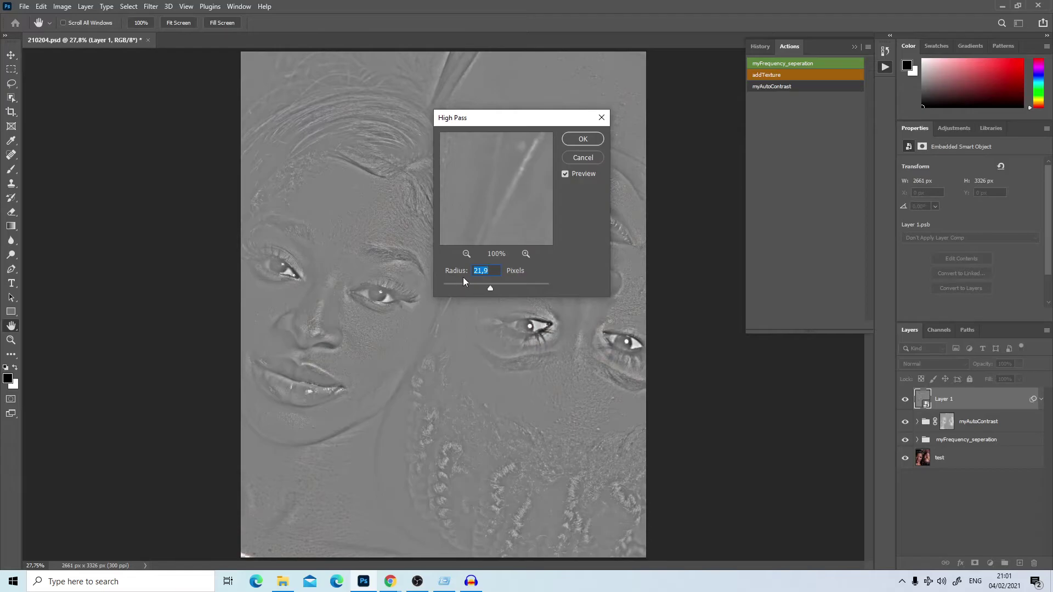
left_click(452, 284)
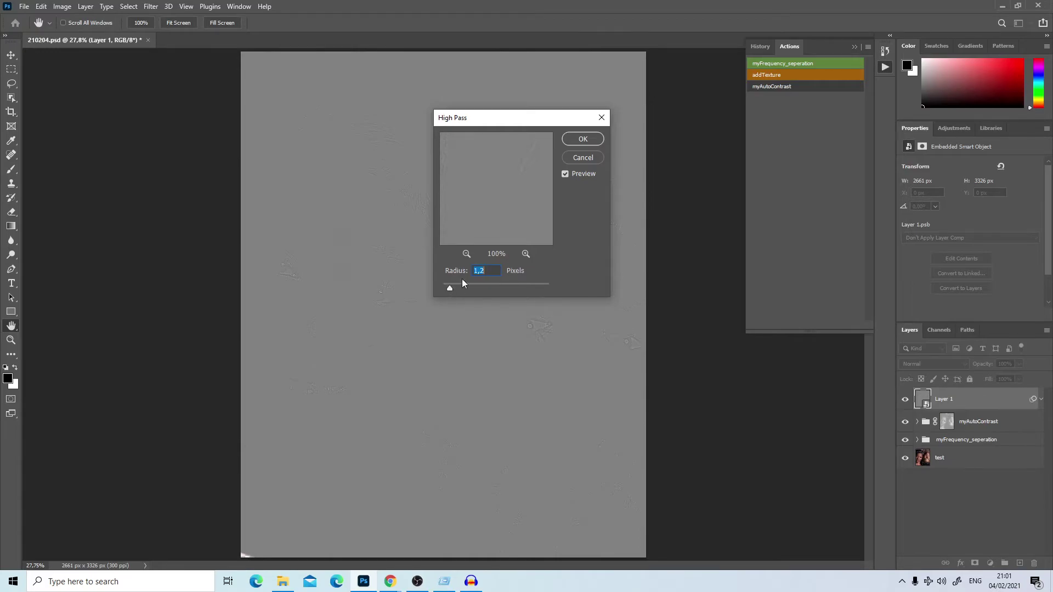
left_click(587, 139)
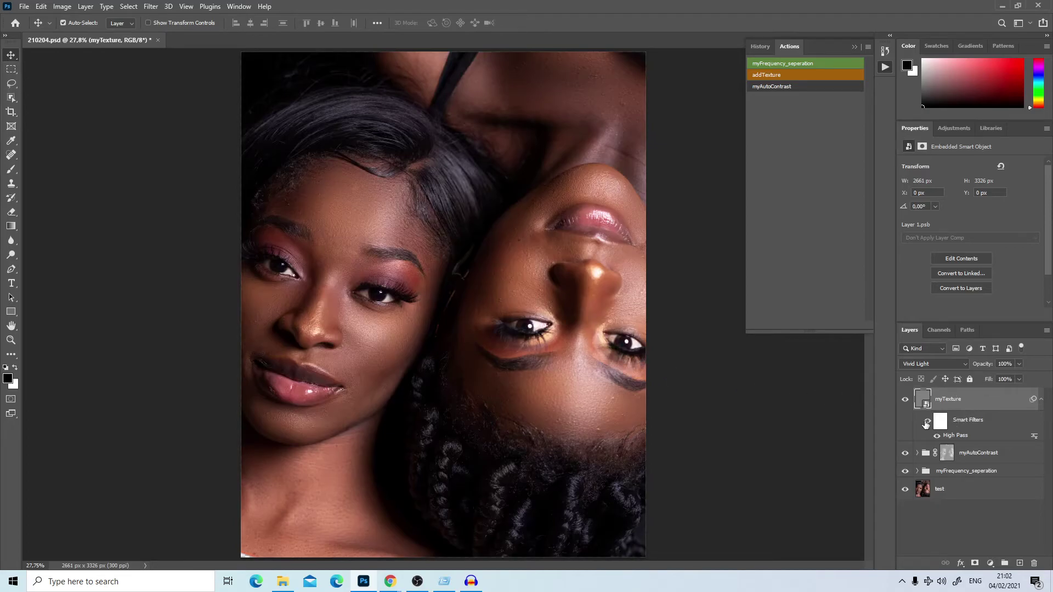
Try stronger High Pass radii on the myTexture layer and apply 2.5 pixels.
double_click(966, 436)
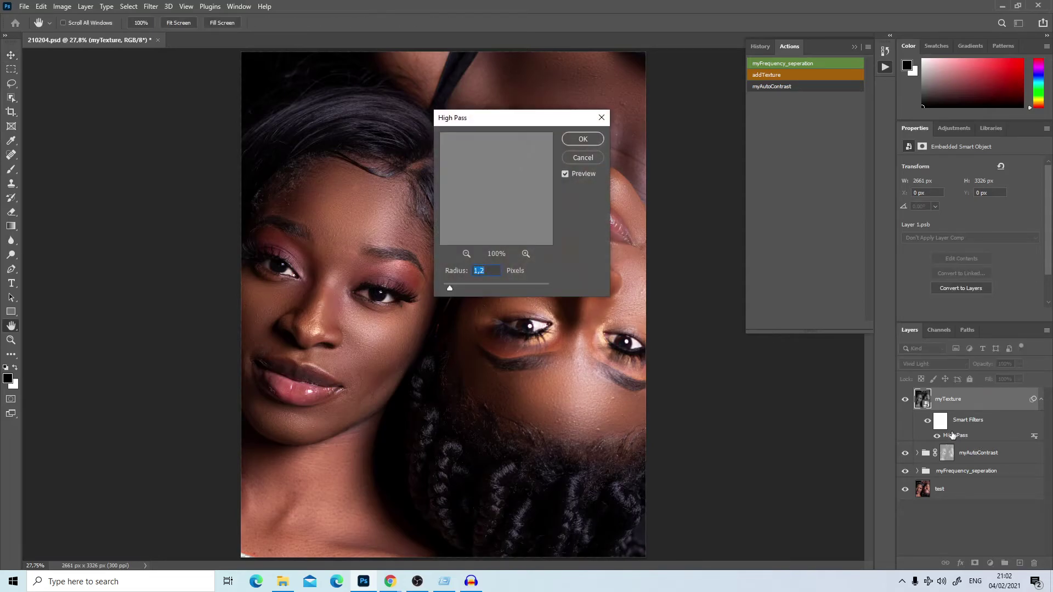
left_click_drag(450, 288, 492, 285)
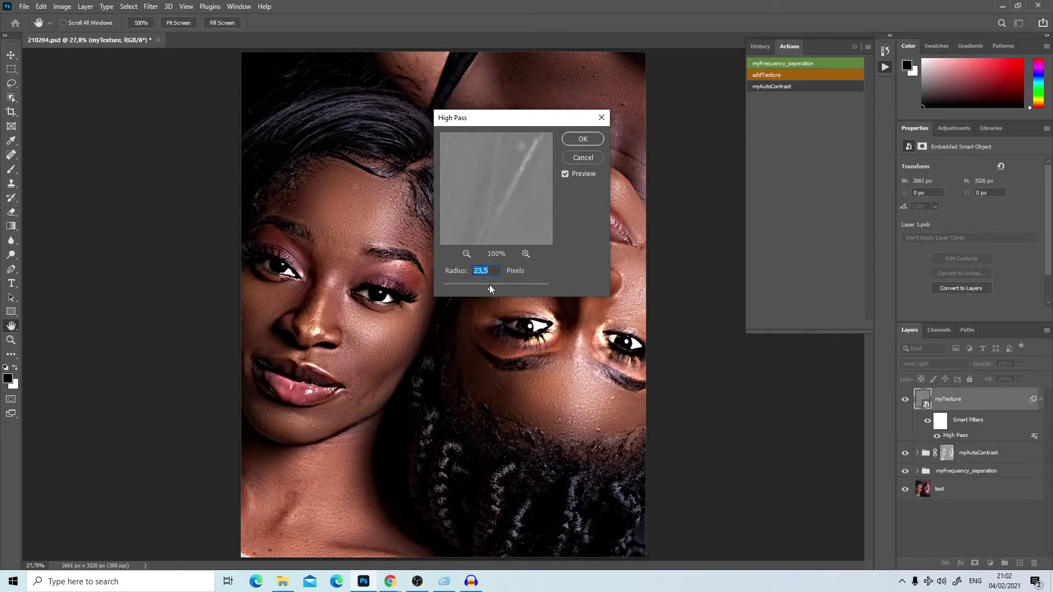
left_click(457, 286)
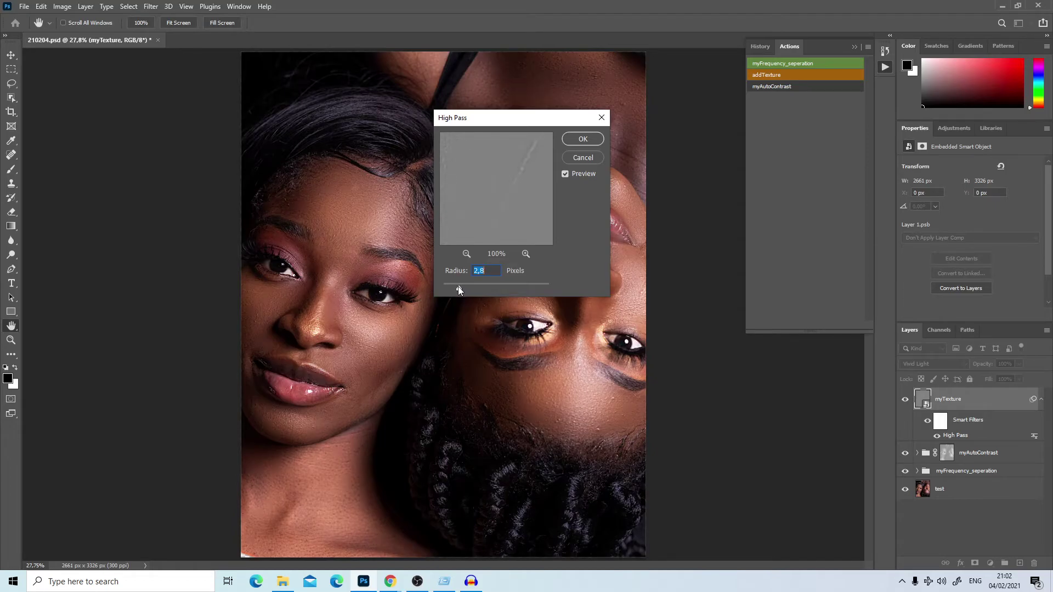
left_click(596, 140)
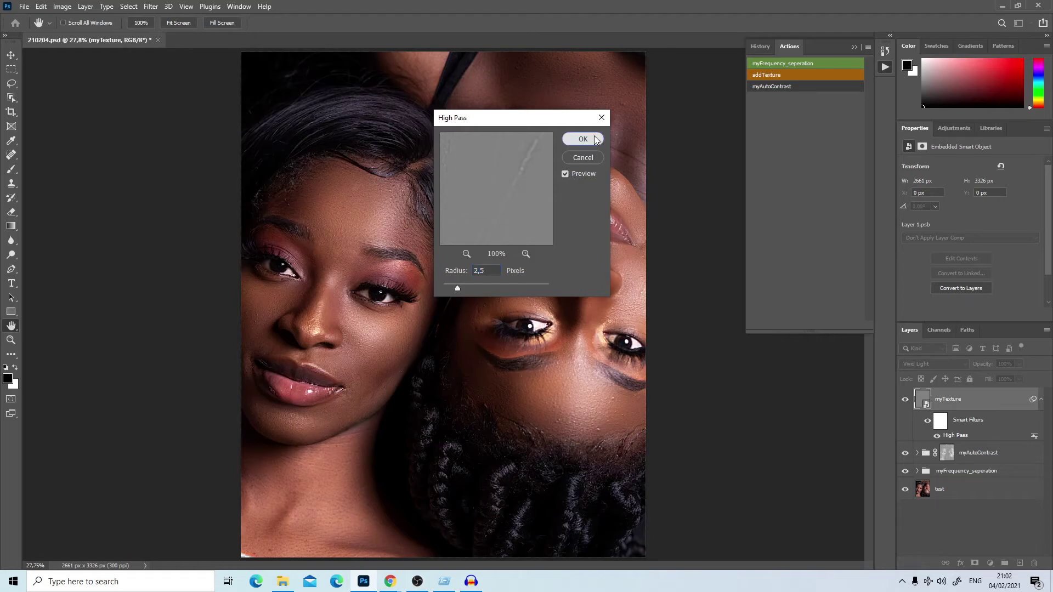
Compare the skin texture closer up with the myTexture layer hidden and shown.
key("z")
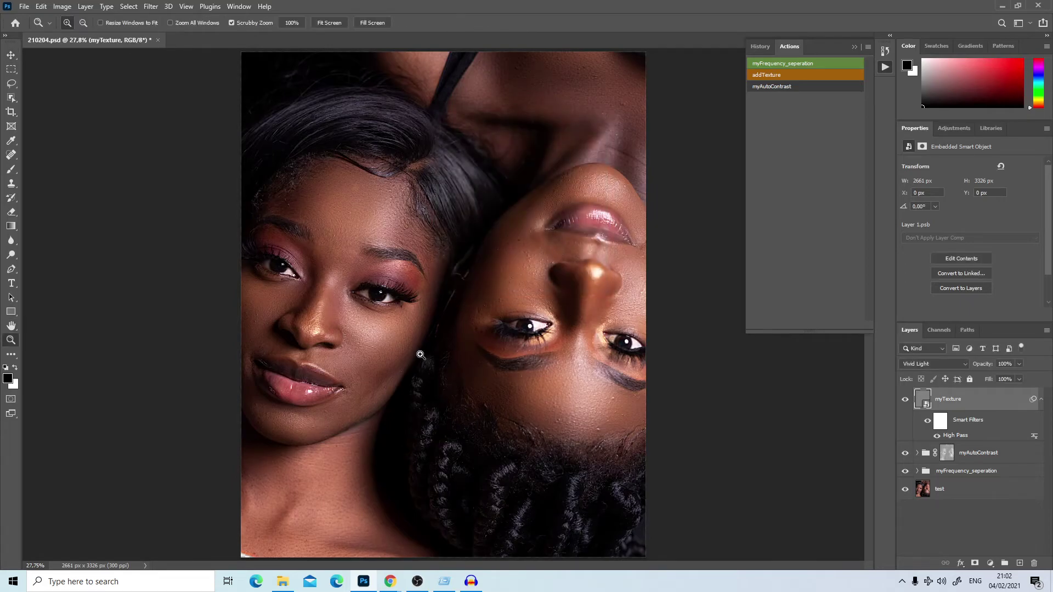
left_click_drag(423, 358, 431, 357)
left_click(11, 55)
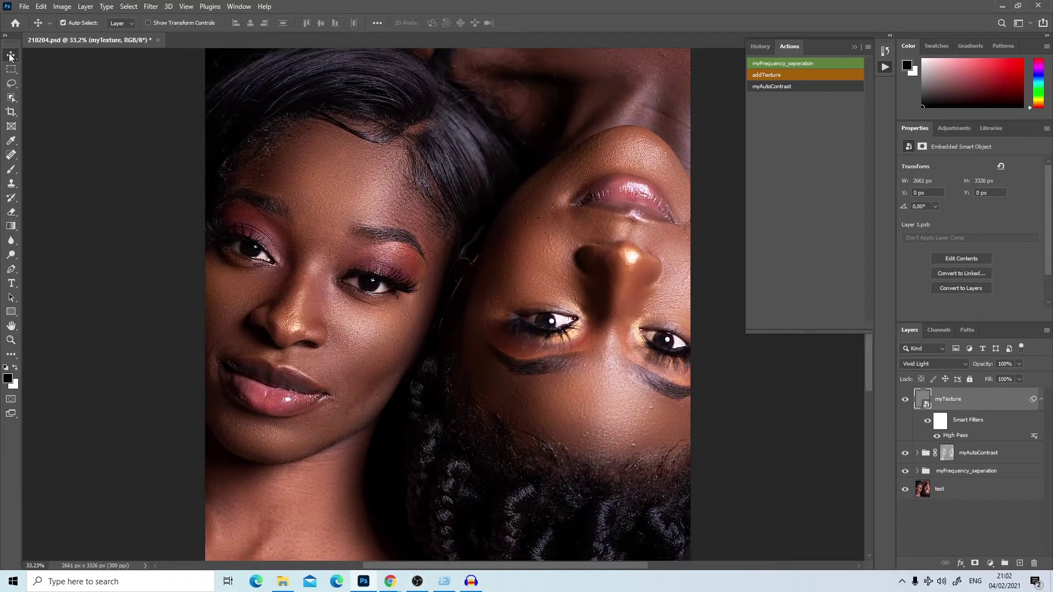
left_click(905, 399)
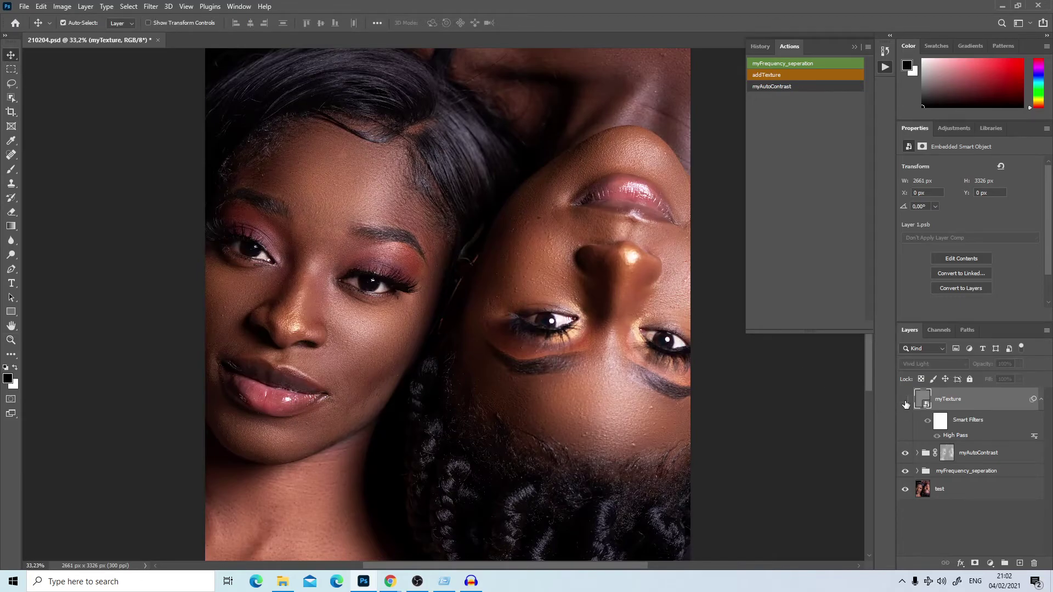
left_click(906, 400)
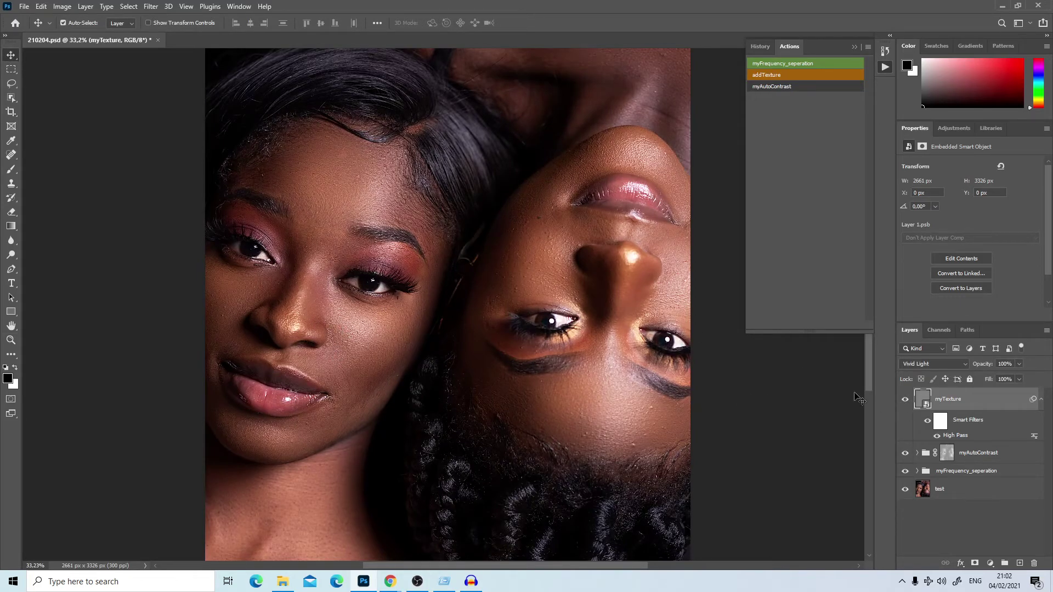
left_click(905, 399)
left_click(906, 399)
Set the radius of the myTexture layer's High Pass filter to 1.8 pixels.
double_click(968, 437)
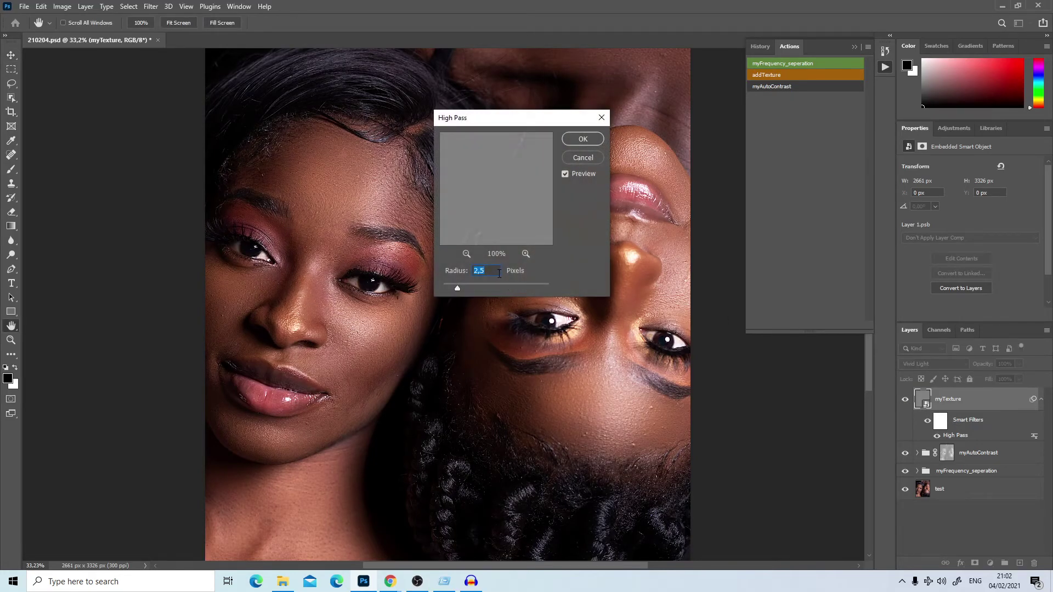
type("18")
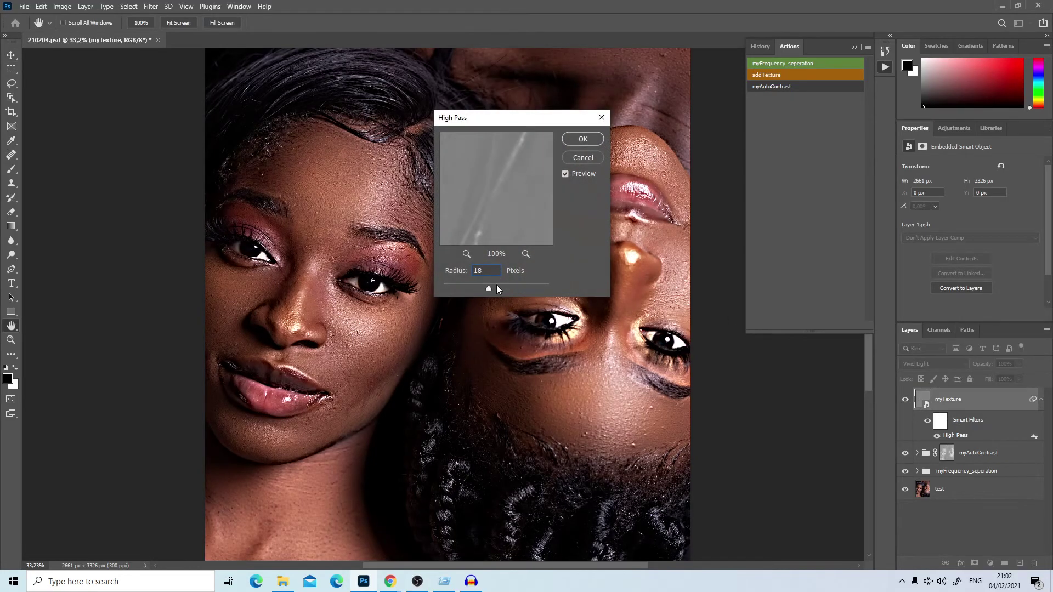
key("BackSpace")
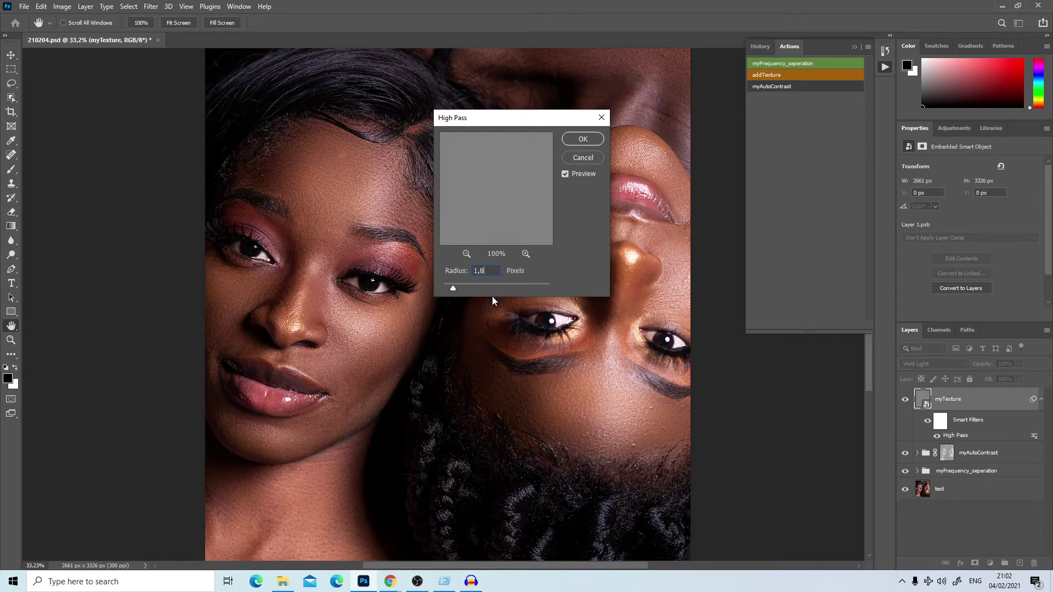
key("Return")
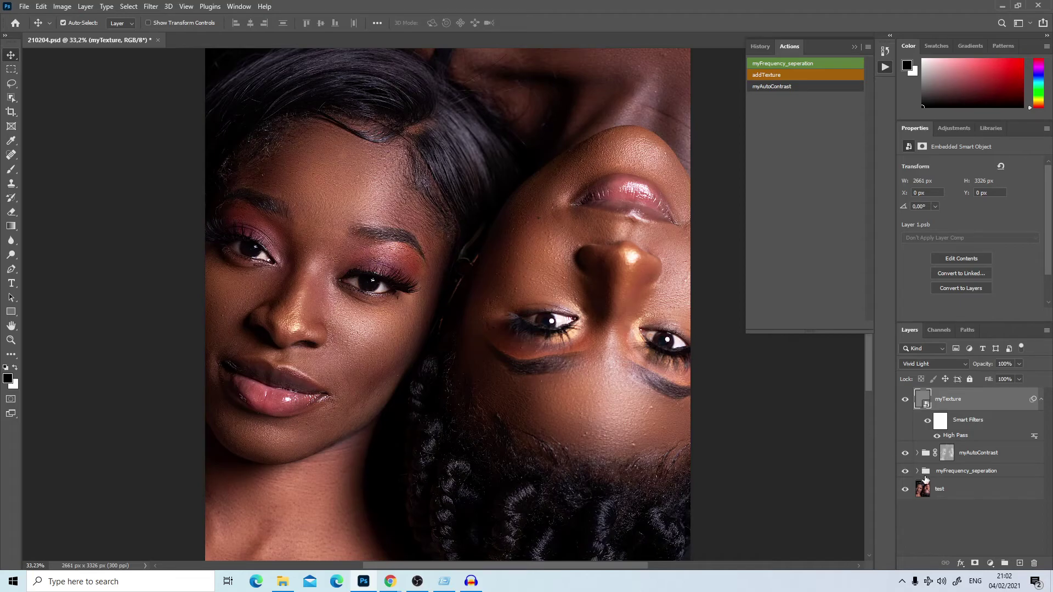
Add a Gradient Map adjustment layer above myTexture using the black-to-white Foreground to Background gradient.
left_click(990, 563)
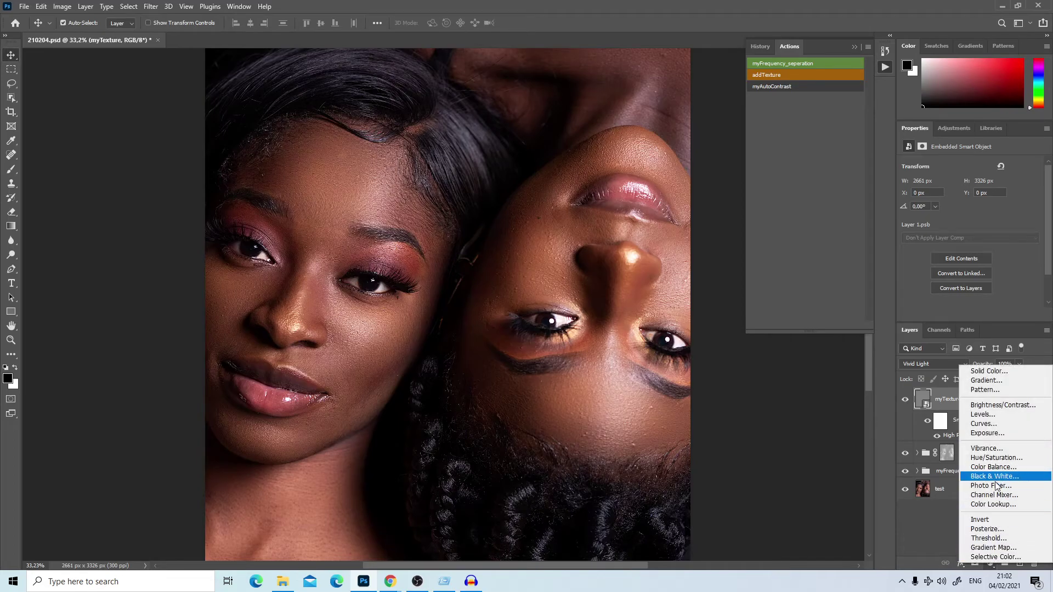
left_click(994, 547)
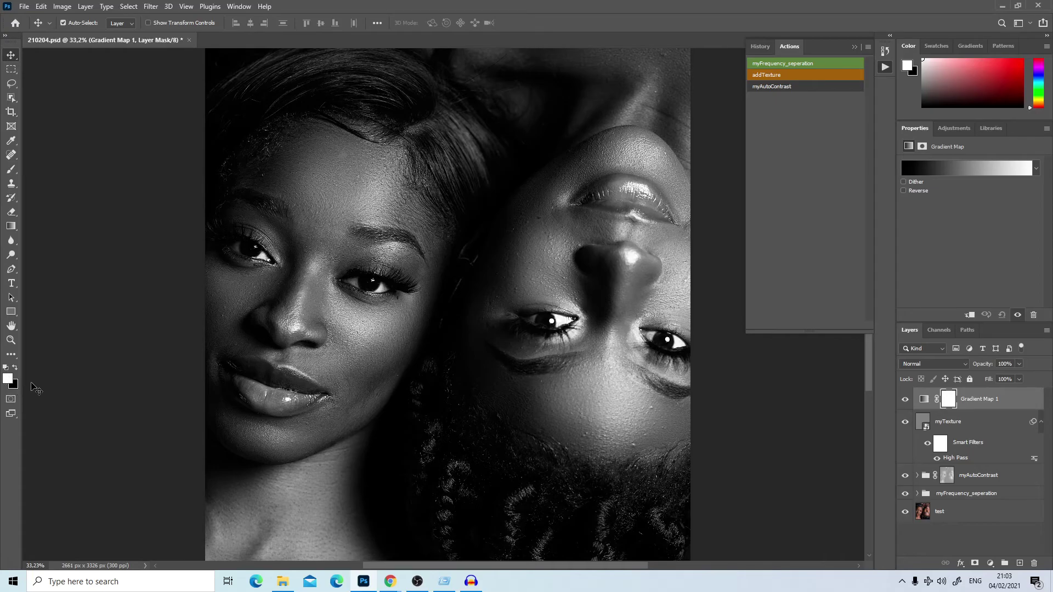
left_click(962, 168)
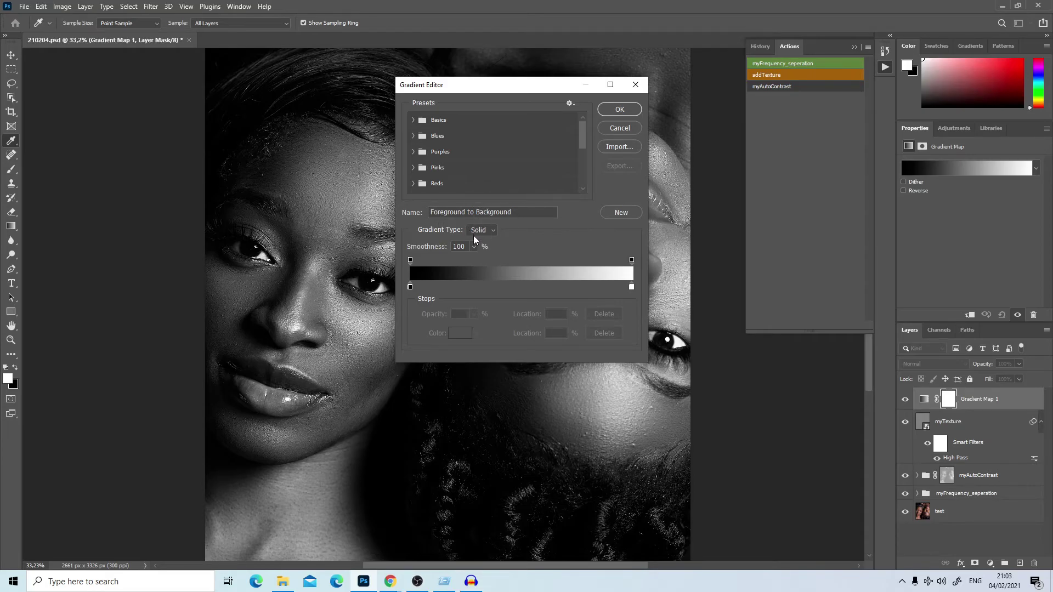
left_click(414, 120)
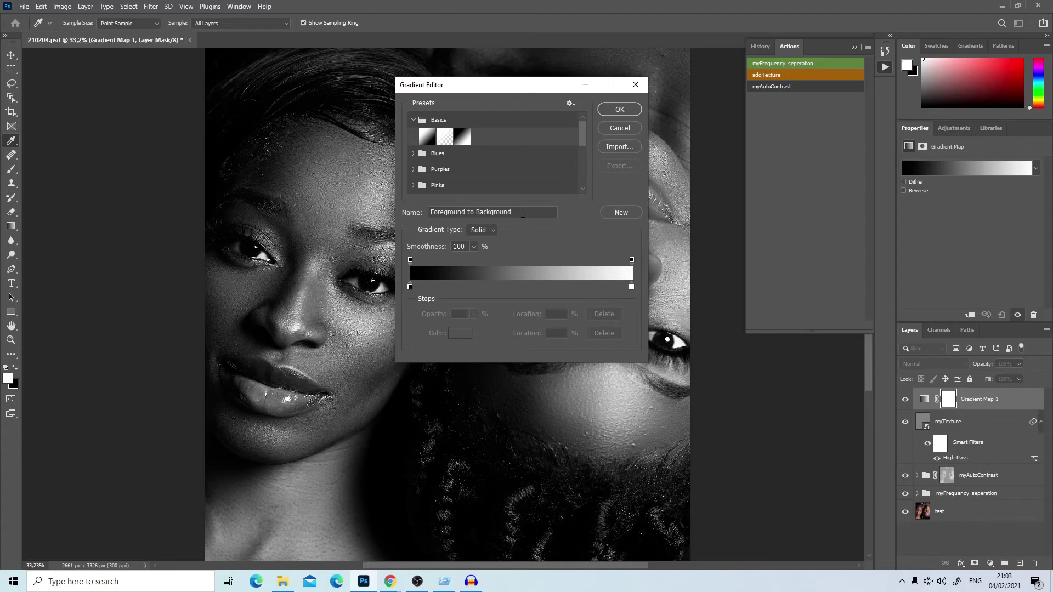
left_click(614, 110)
Set the Gradient Map layer's opacity to 55% and compare the portrait with and without it.
left_click(1019, 406)
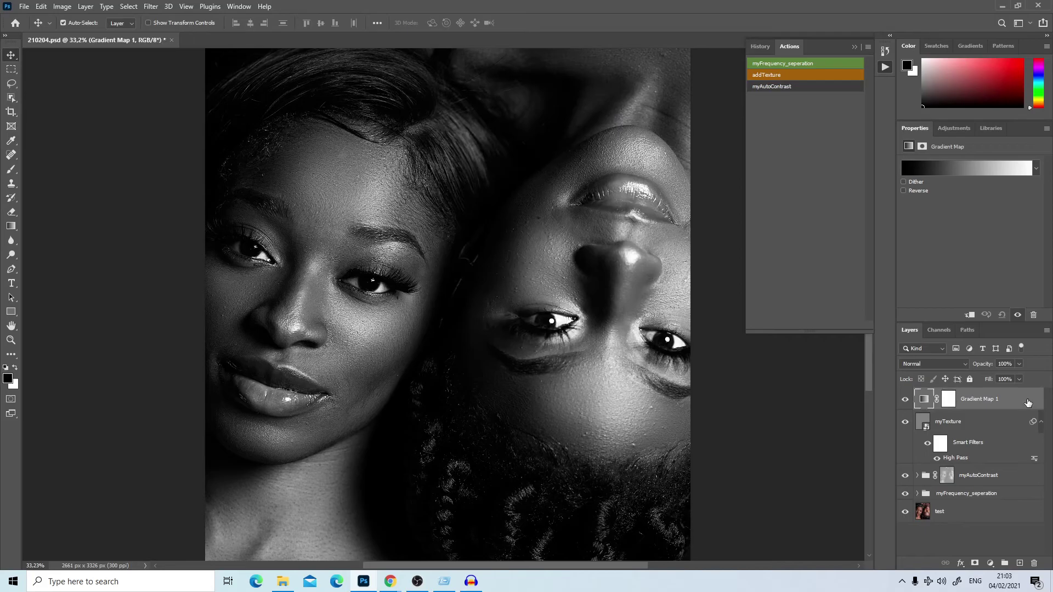
left_click(1019, 365)
left_click_drag(1019, 375, 996, 377)
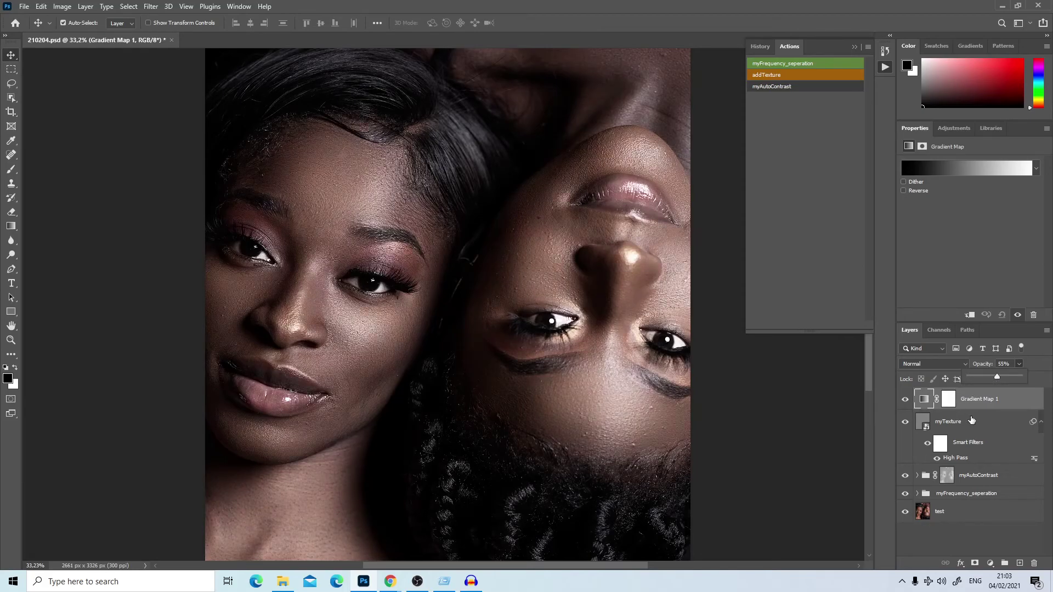
left_click(1008, 408)
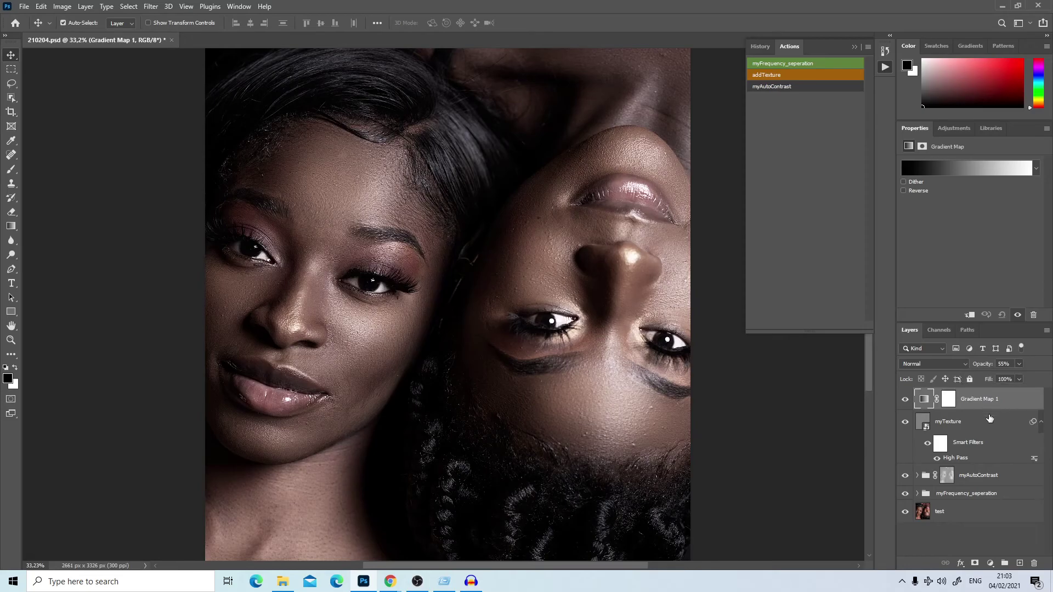
left_click(904, 402)
left_click(904, 402)
Raise the myAutoContrast group's opacity and reselect the Gradient Map layer.
left_click(981, 476)
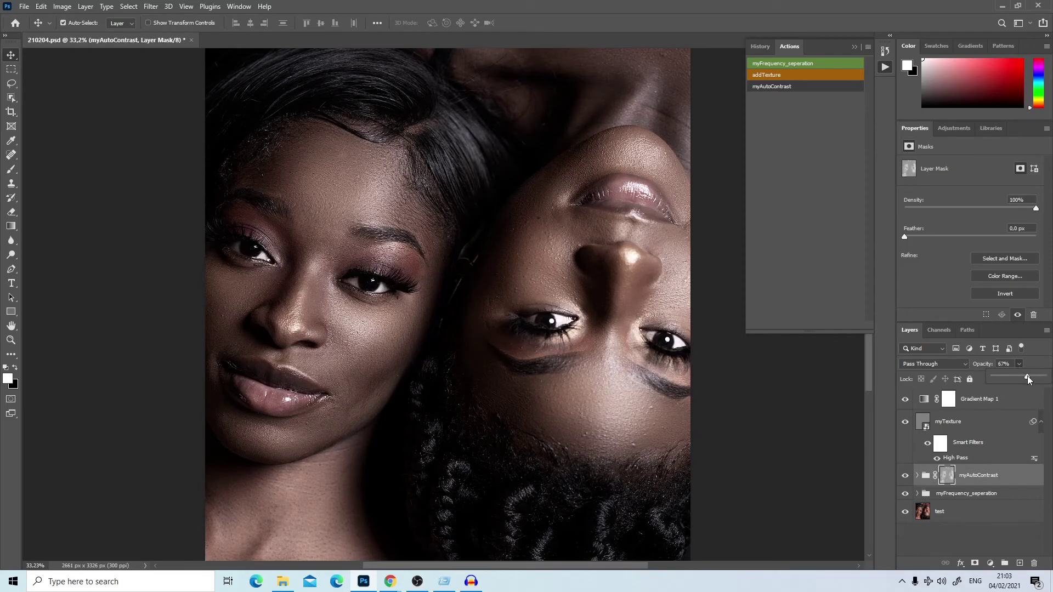
left_click_drag(1025, 376, 1025, 377)
left_click(1008, 401)
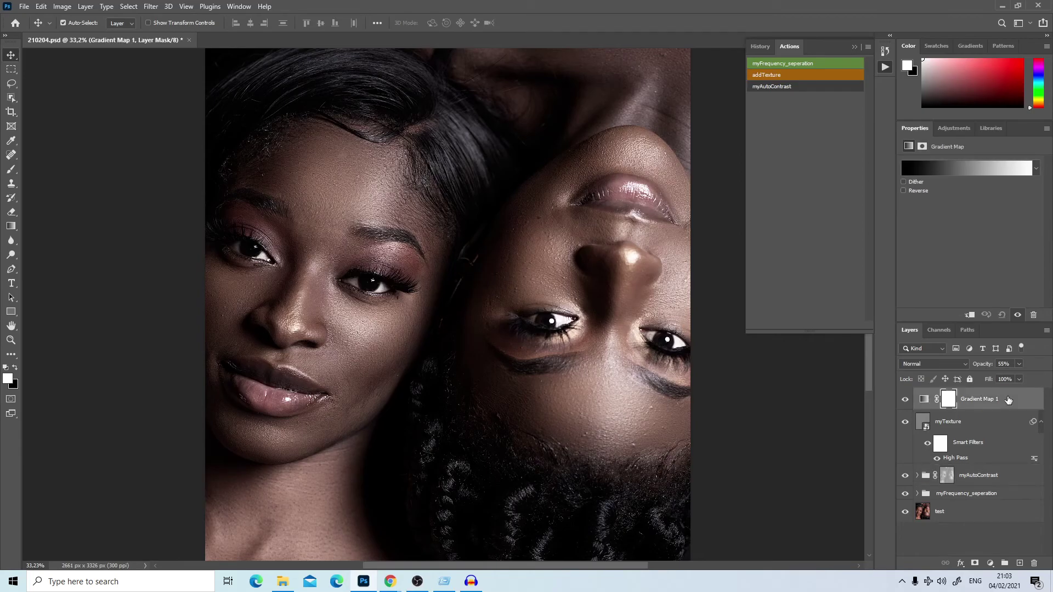
left_click(991, 564)
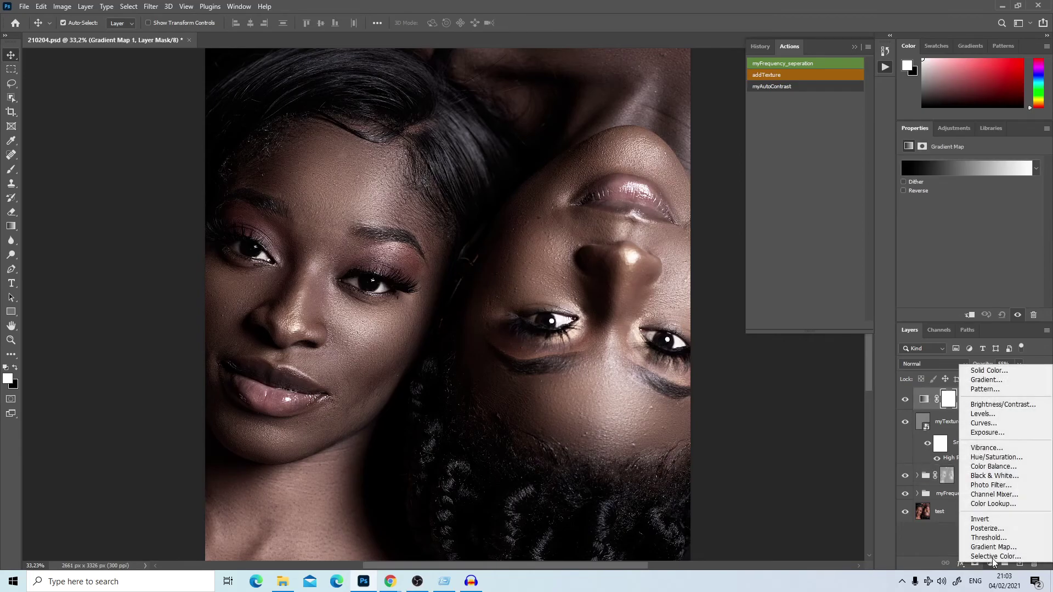
left_click(980, 425)
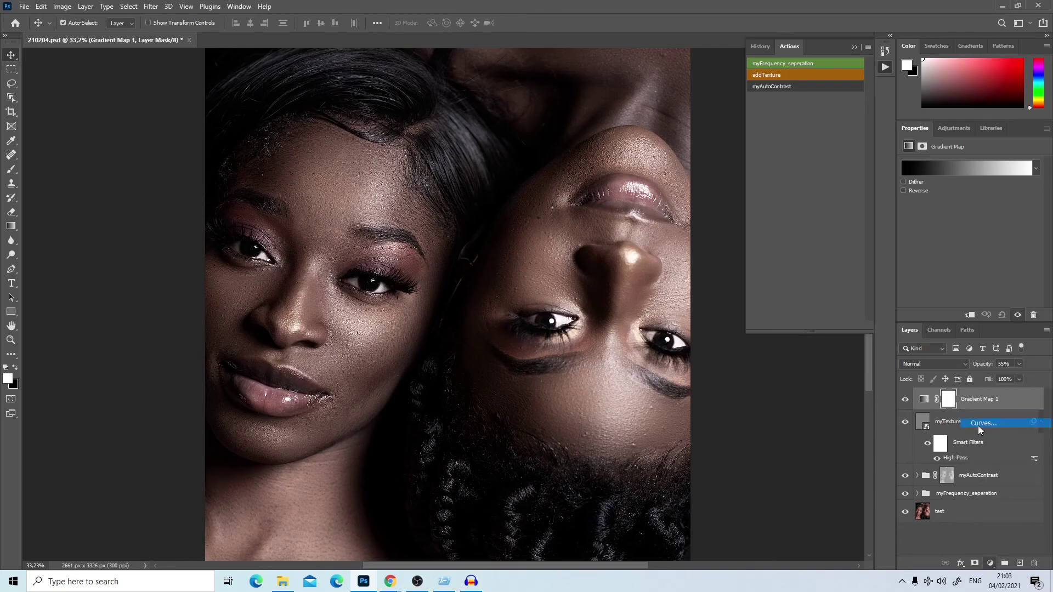
left_click_drag(980, 244, 974, 244)
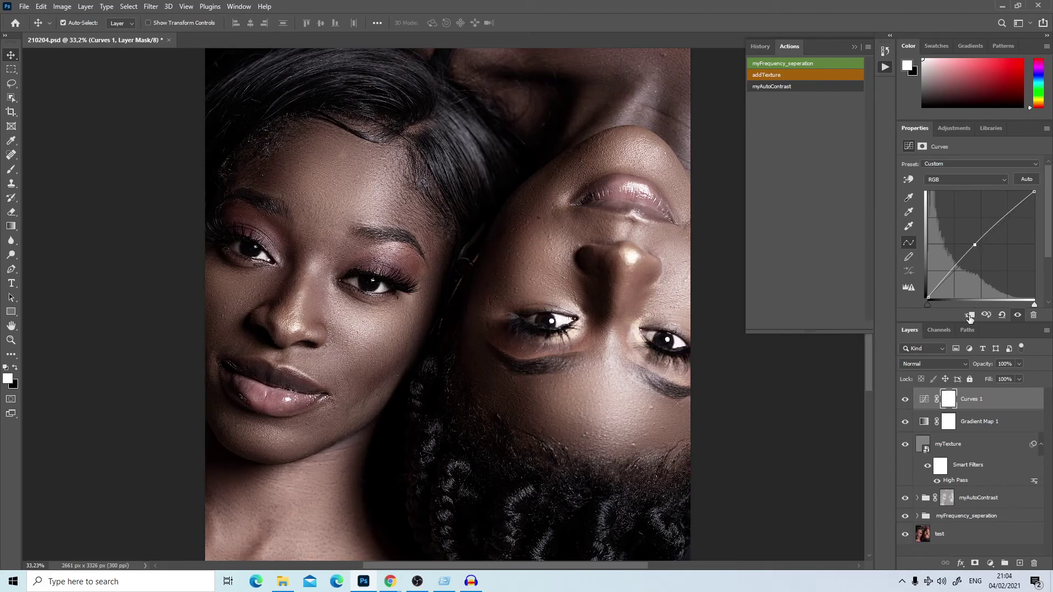
left_click_drag(931, 404, 1019, 520)
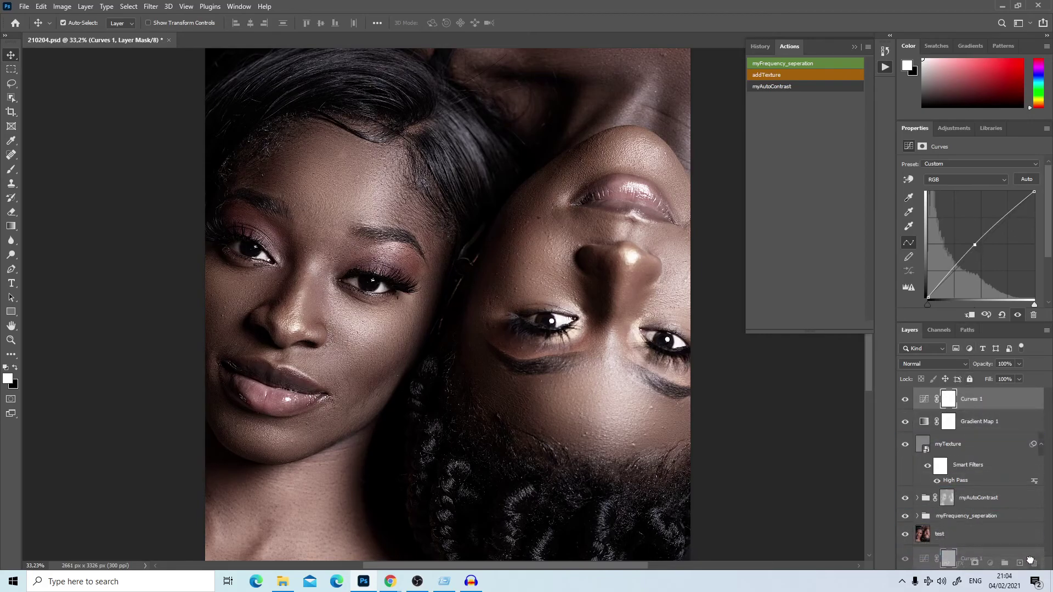
Add a Levels adjustment layer above the Gradient Map with input black at 5 and input white at 217.
left_click(990, 563)
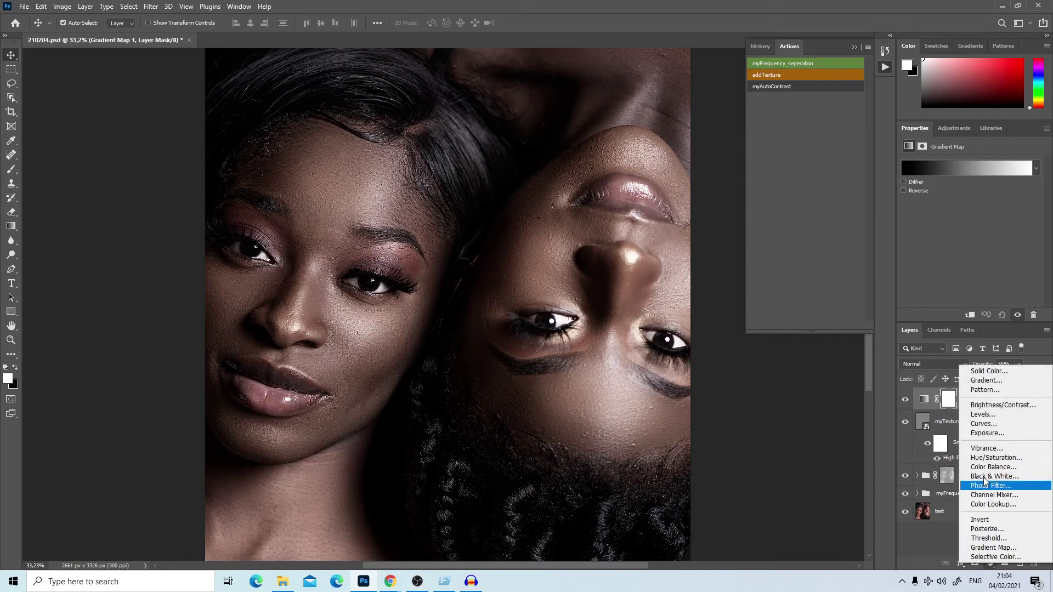
left_click(983, 415)
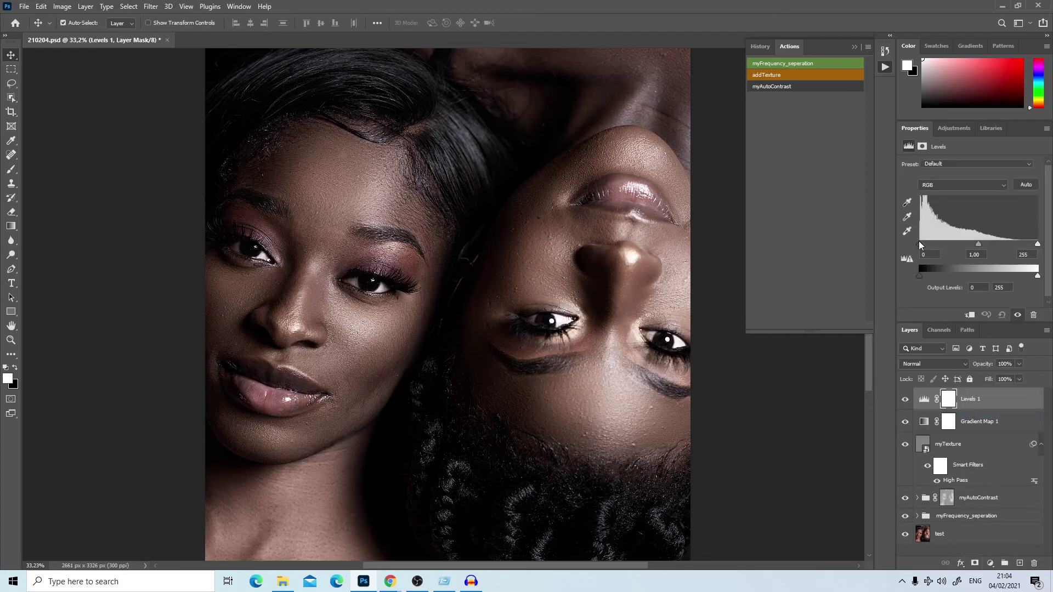
left_click_drag(920, 244, 922, 245)
left_click_drag(1038, 244, 1023, 246)
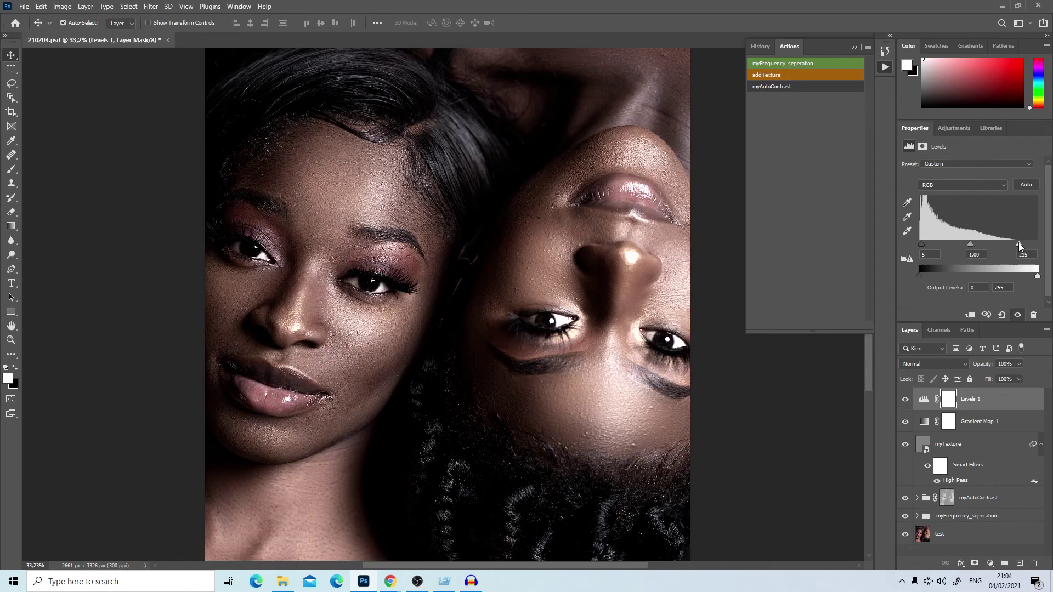
left_click_drag(1019, 245, 1016, 243)
left_click_drag(1018, 243, 1021, 244)
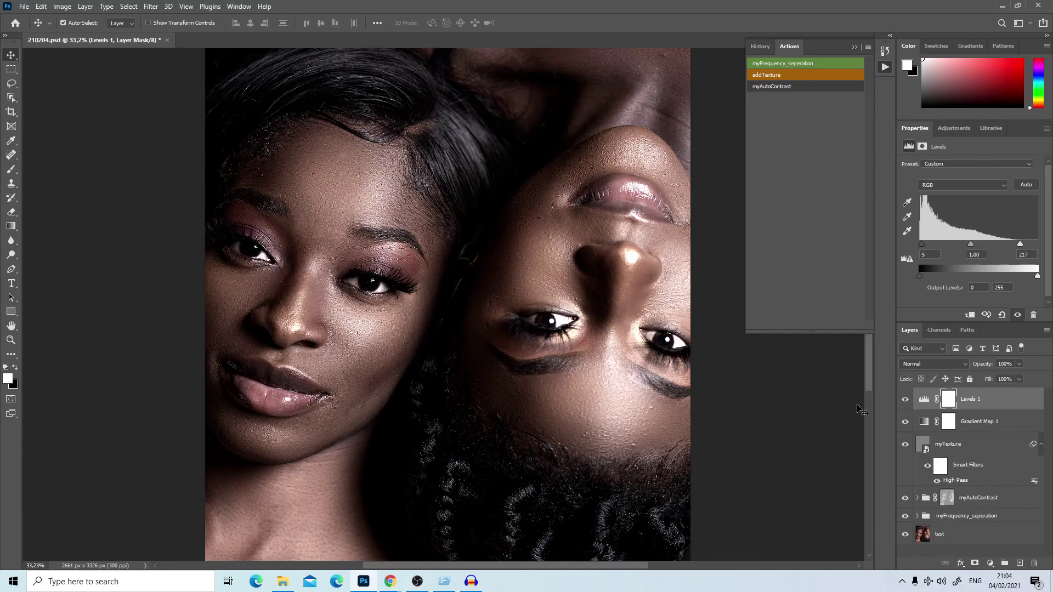